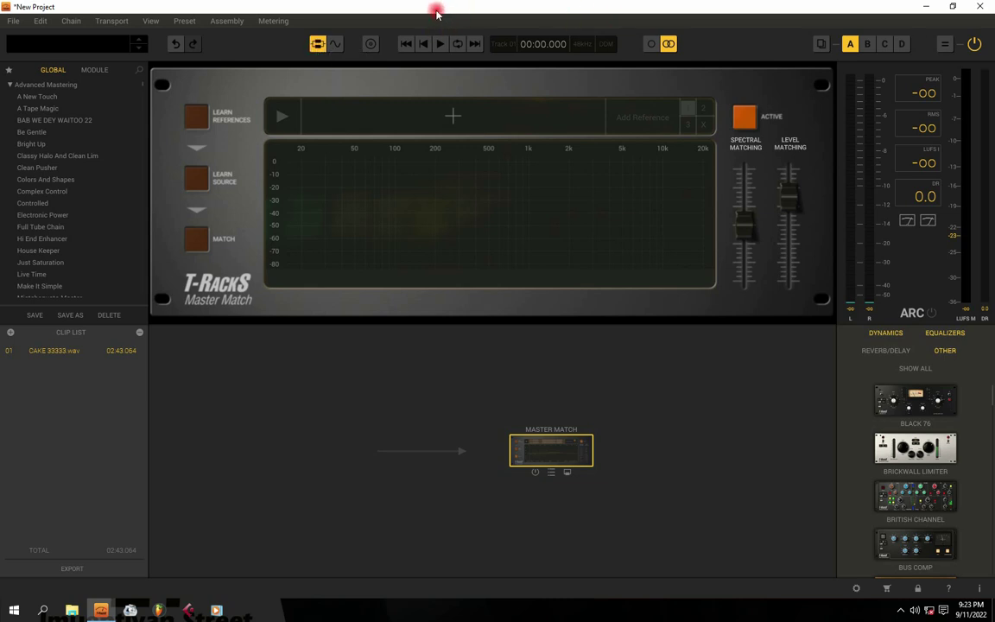
# - Show the waveform of CAKE 33333.wav and audition it from the opening, the first loud section and about 0:34
pyautogui.click(336, 45)
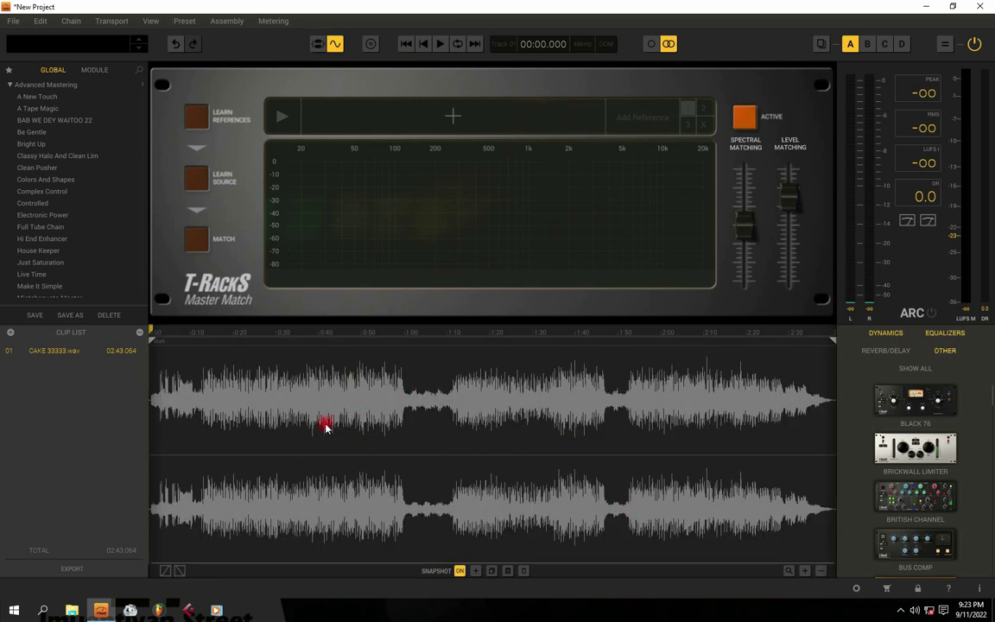
pyautogui.press('space')
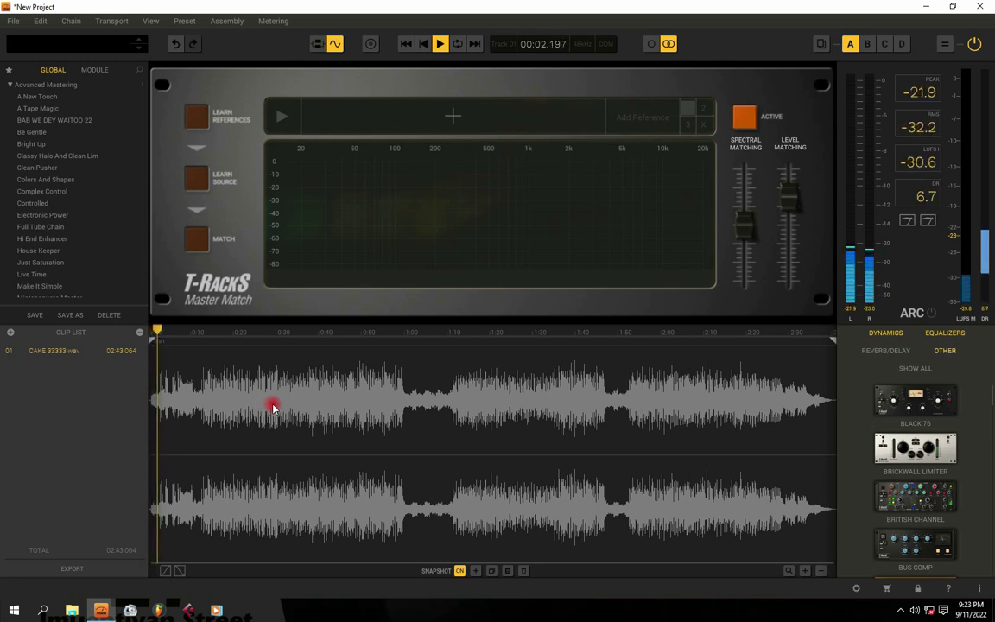
pyautogui.click(213, 413)
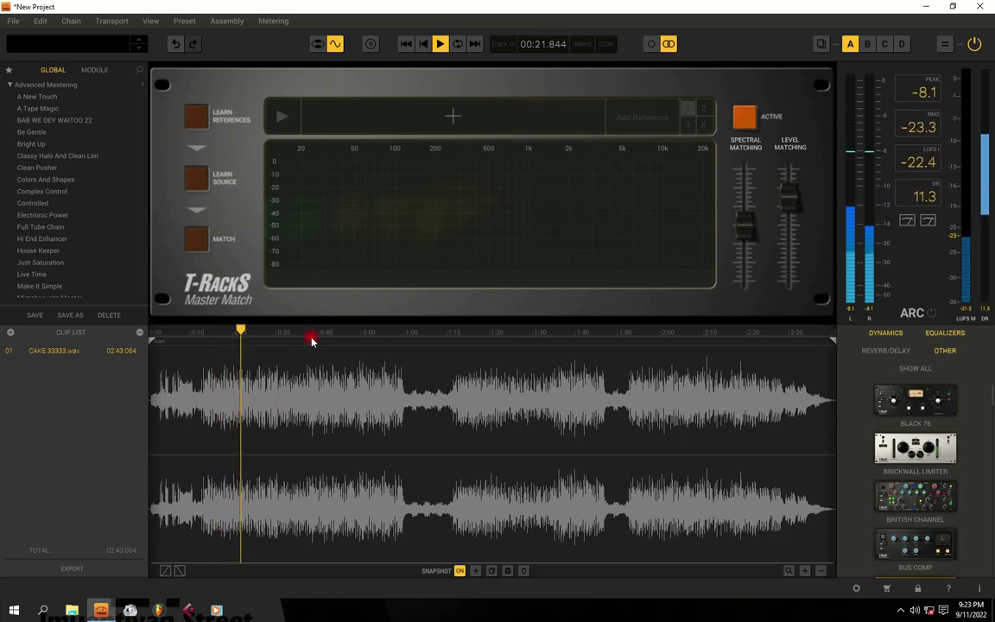
pyautogui.press('space')
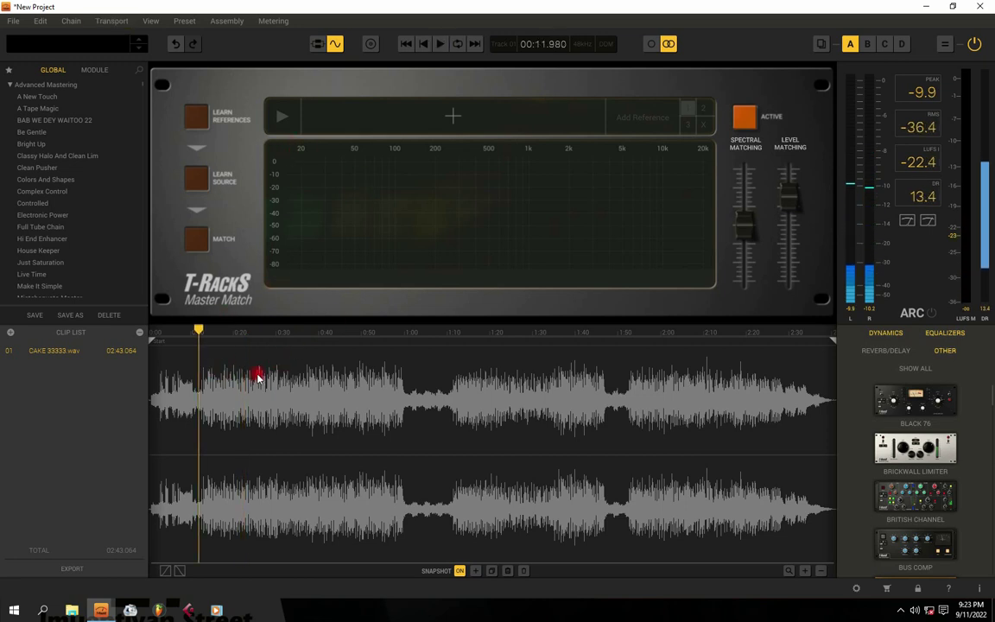
pyautogui.click(306, 371)
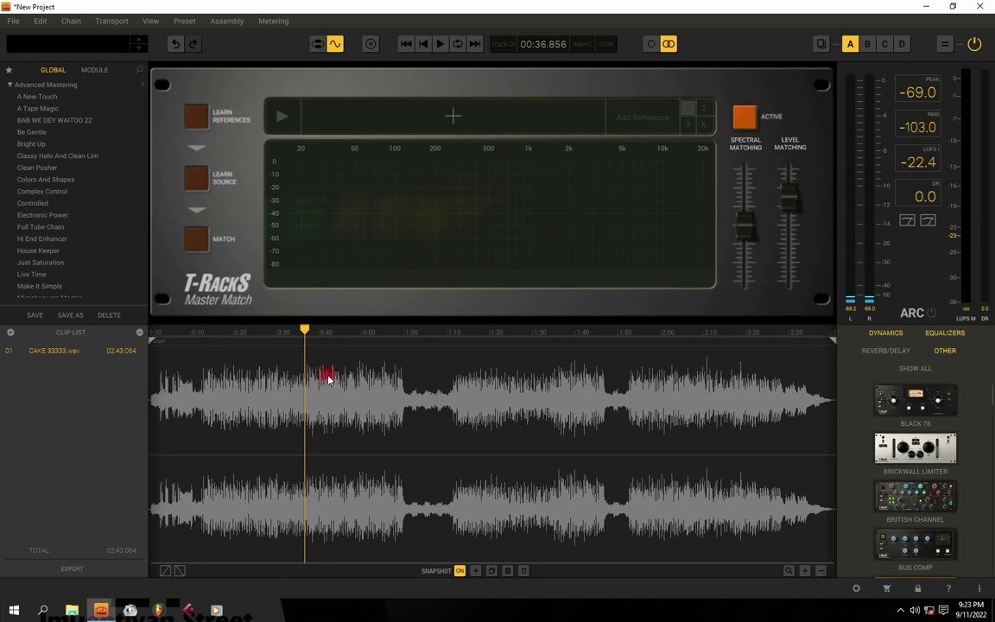
pyautogui.press('space')
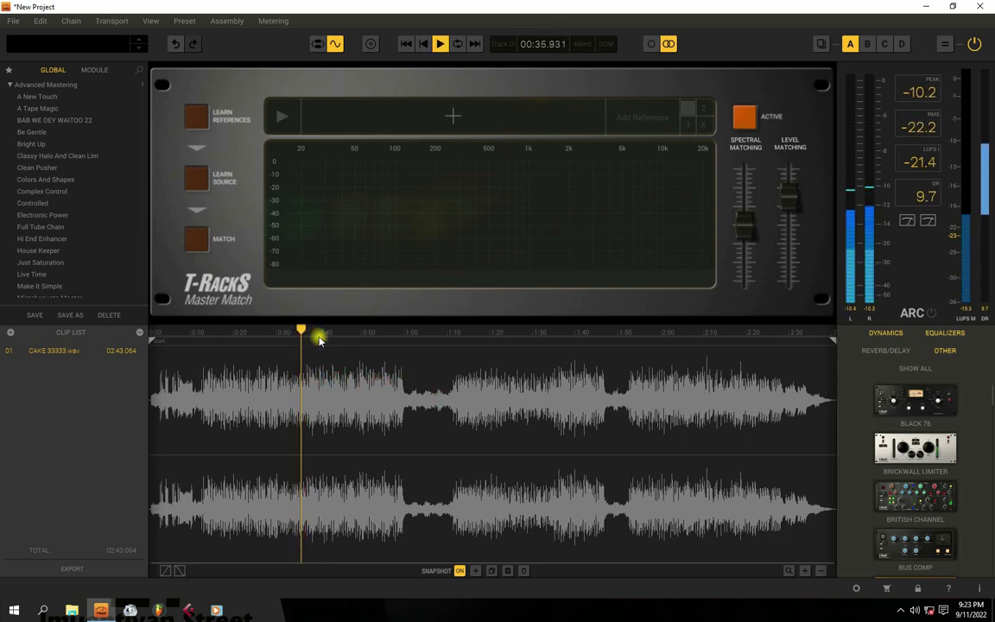
pyautogui.press('space')
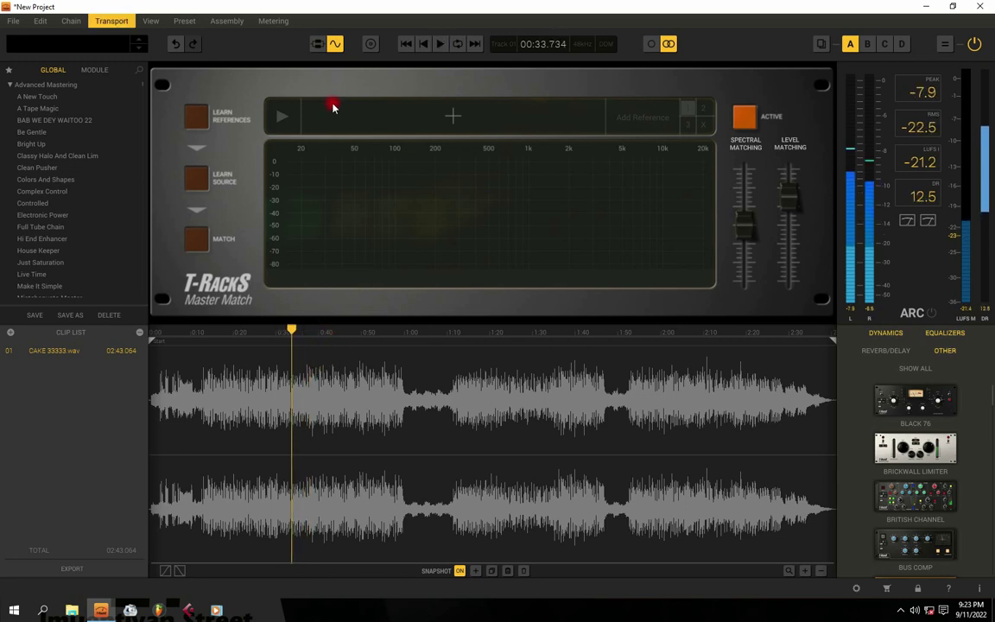
# - Return to the chain view and insert a Classic EQ module before Master Match
pyautogui.click(318, 44)
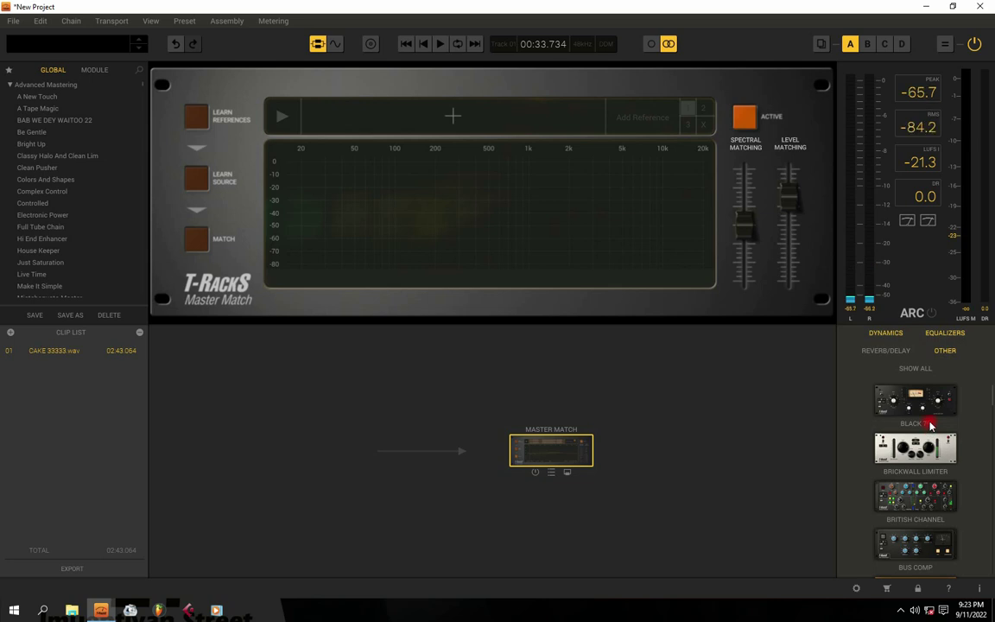
pyautogui.scroll(-3, 933, 414)
pyautogui.scroll(1, 931, 421)
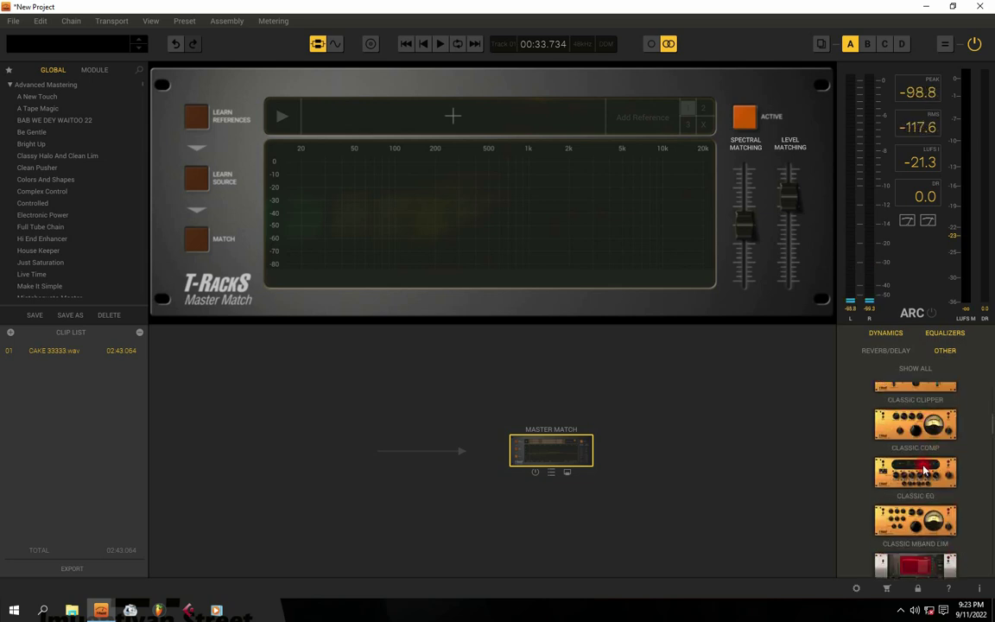
pyautogui.moveTo(911, 471); pyautogui.dragTo(346, 454)
pyautogui.click(421, 438)
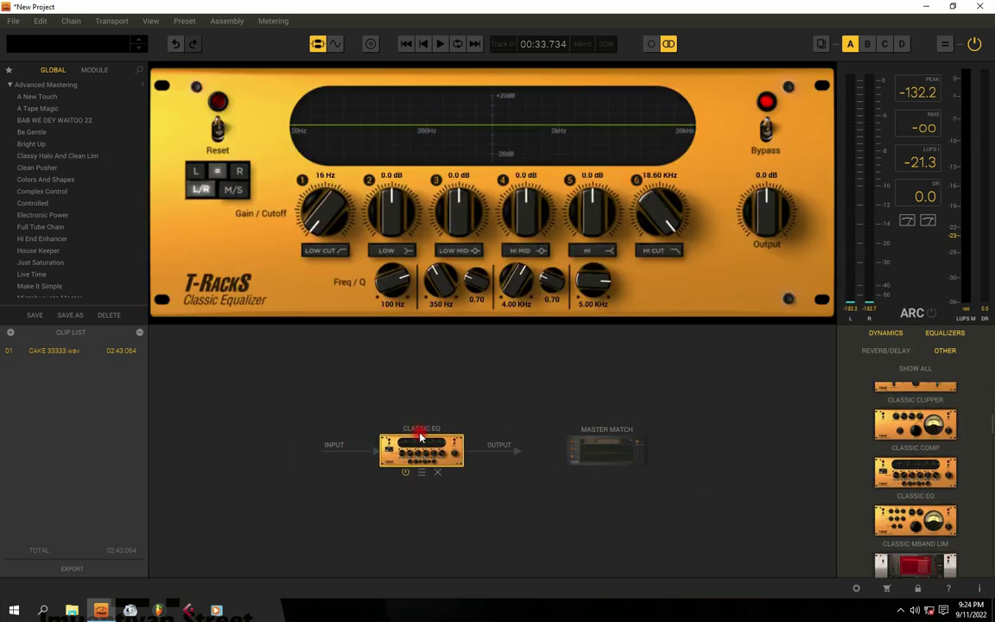
# - Enable the low cut filter at 49 Hz on the Classic EQ and switch on its high band
pyautogui.click(329, 260)
pyautogui.moveTo(326, 214)
pyautogui.mouseDown()
pyautogui.moveTo(318, 198)
pyautogui.moveTo(313, 224)
pyautogui.moveTo(316, 216)
pyautogui.mouseUp()
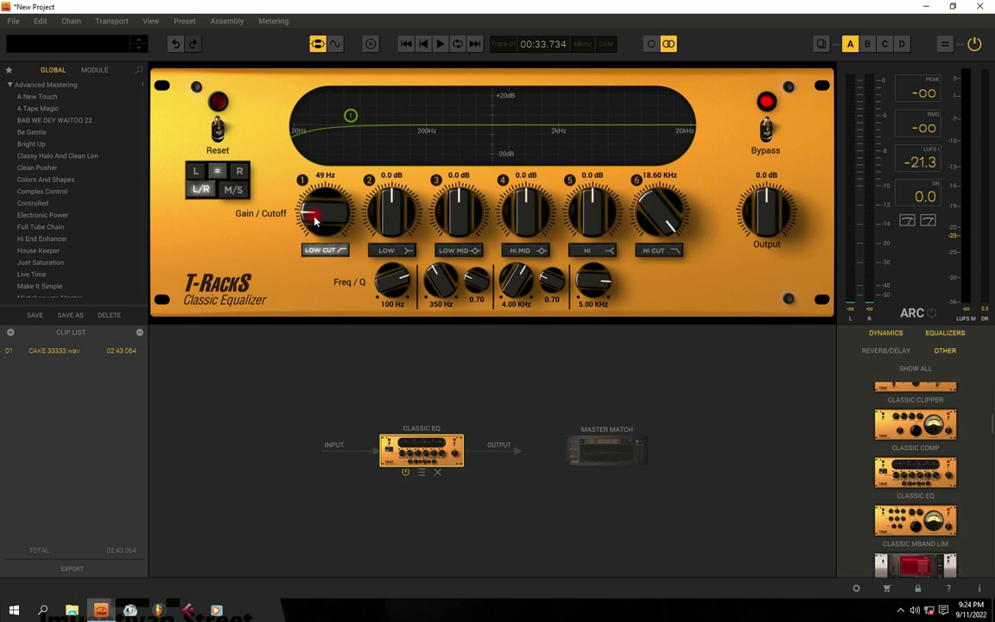
pyautogui.click(589, 250)
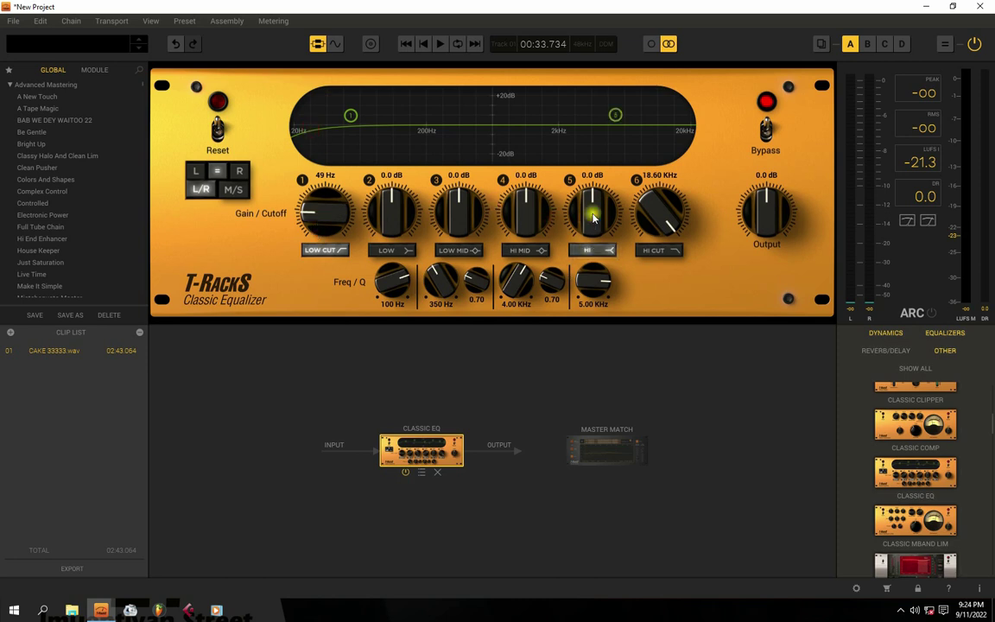
# - Raise the high band's gain to 6.1 dB while playing the track, toggling the band to compare
pyautogui.press('space')
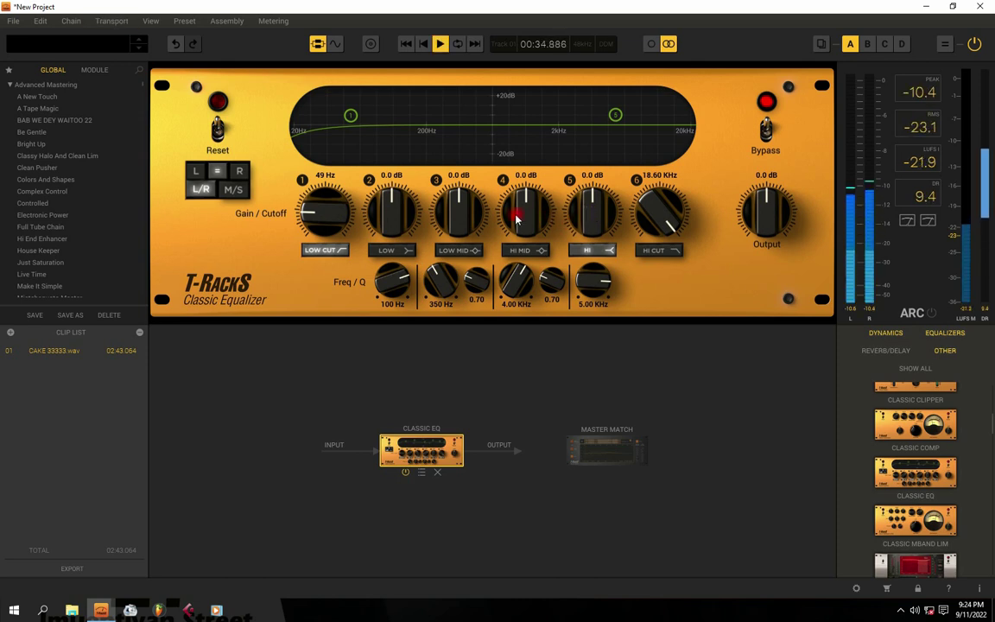
pyautogui.press('space')
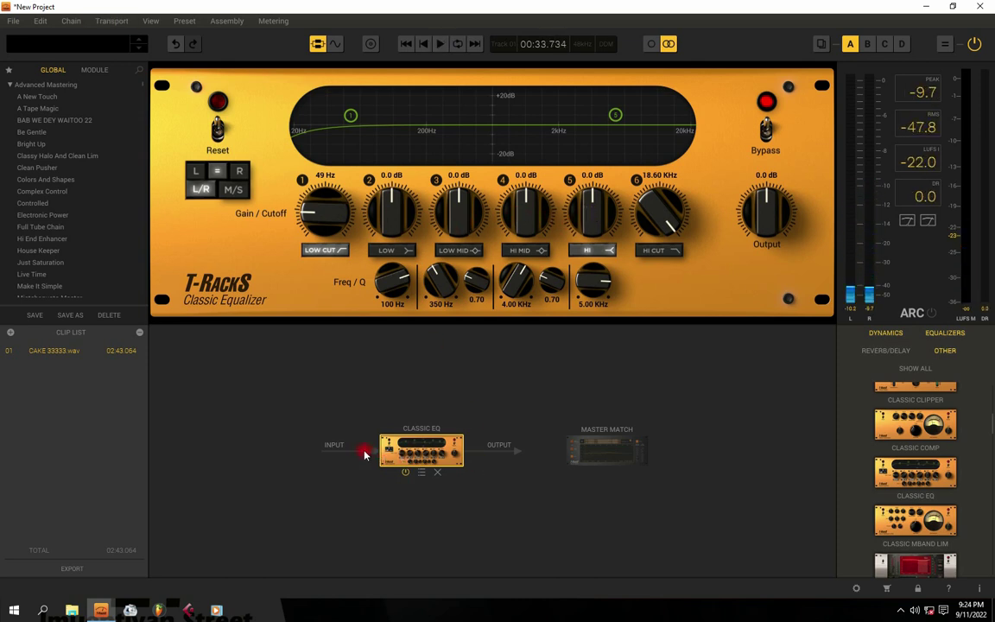
pyautogui.moveTo(596, 220); pyautogui.dragTo(595, 198)
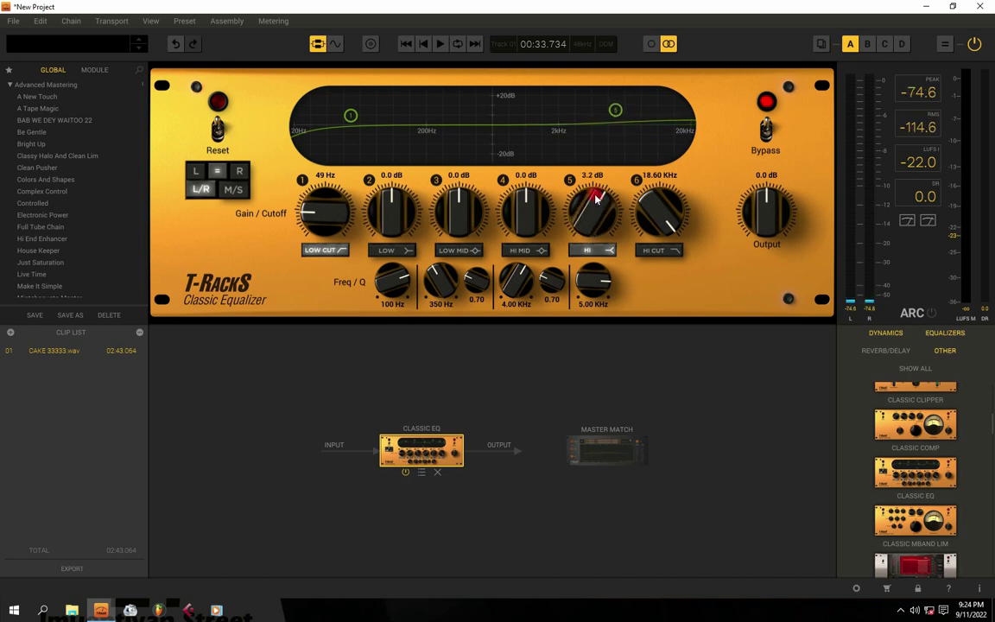
pyautogui.press('space')
pyautogui.moveTo(595, 198)
pyautogui.mouseDown()
pyautogui.moveTo(596, 250)
pyautogui.moveTo(591, 205)
pyautogui.moveTo(593, 214)
pyautogui.mouseUp()
pyautogui.click(591, 252)
pyautogui.click(596, 249)
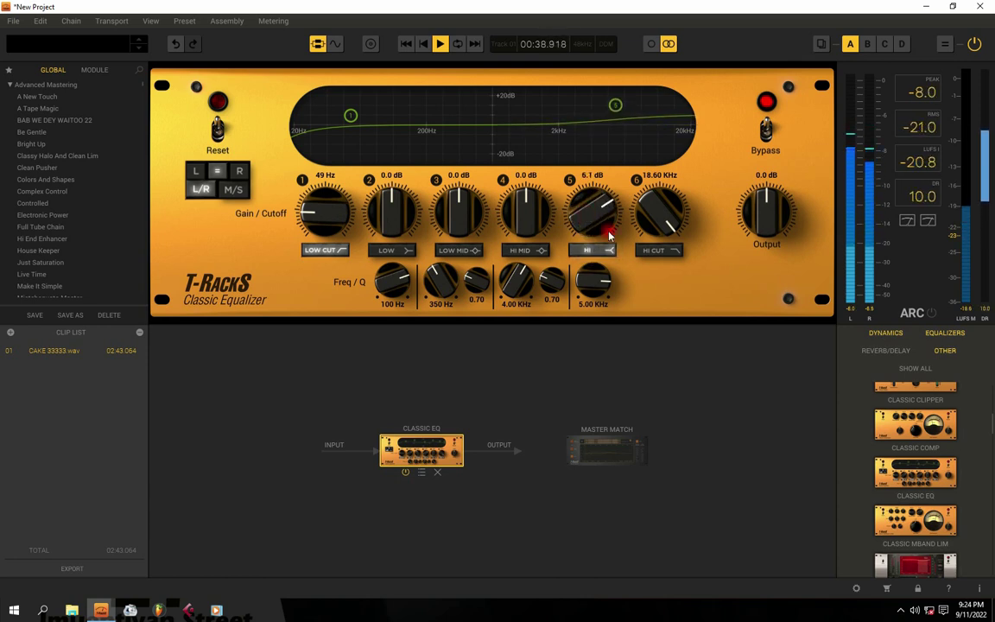
# - Enable the high cut filter and set the high band to 2.29 kHz with 6.3 dB of gain
pyautogui.click(655, 250)
pyautogui.moveTo(593, 283); pyautogui.dragTo(588, 327)
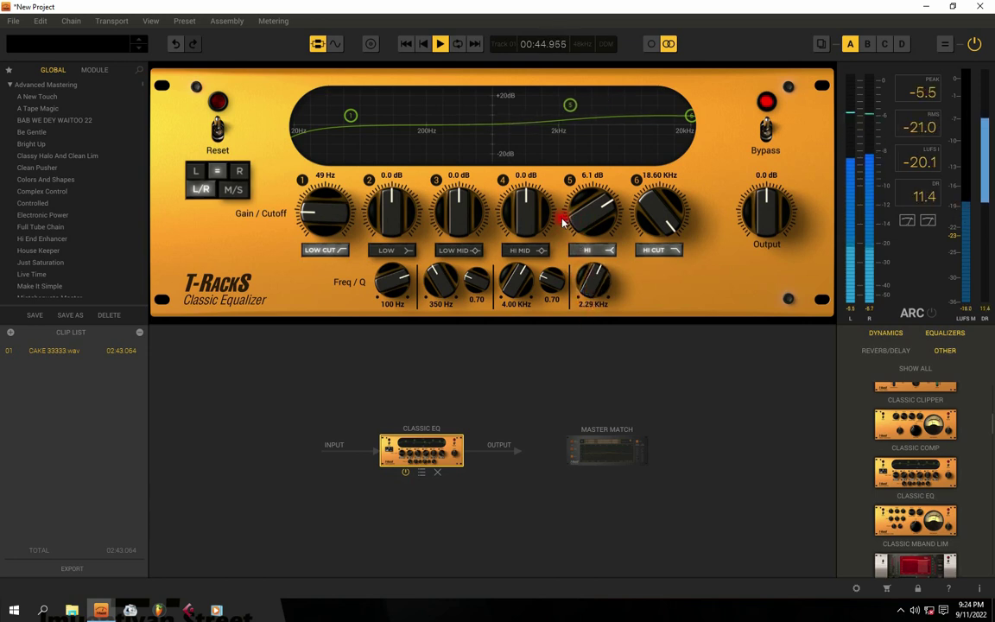
pyautogui.scroll(2, 590, 219)
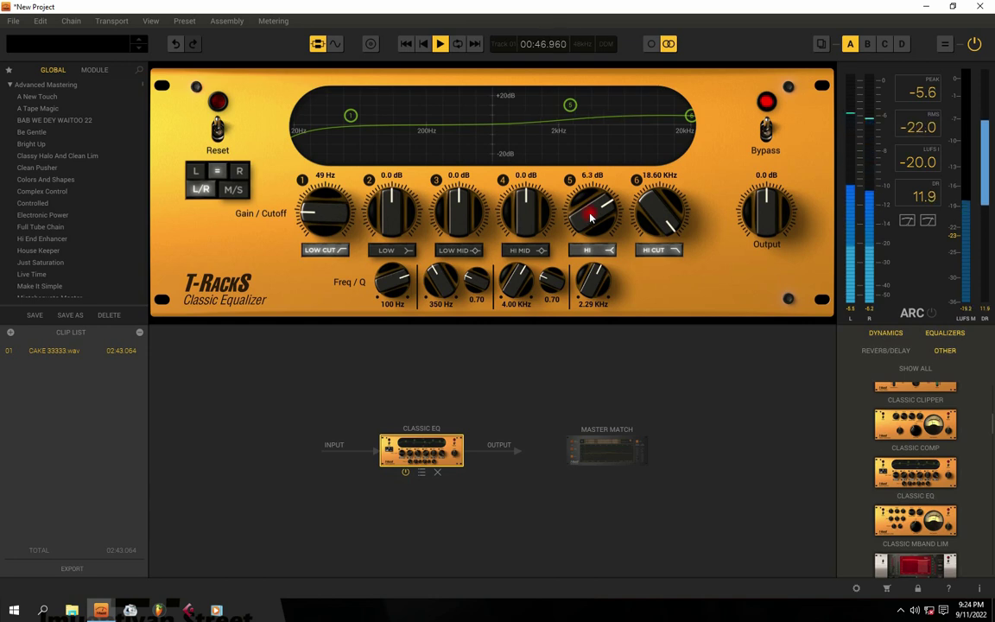
pyautogui.press('space')
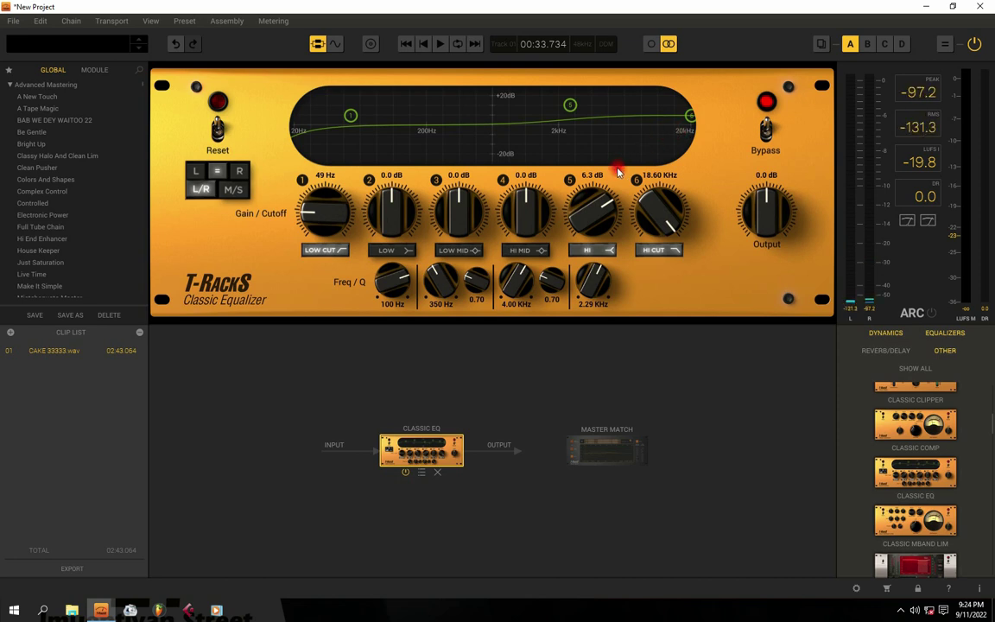
# - Compare the track with the Classic EQ bypassed and active, leaving the equalizer active
pyautogui.press('space')
pyautogui.click(766, 131)
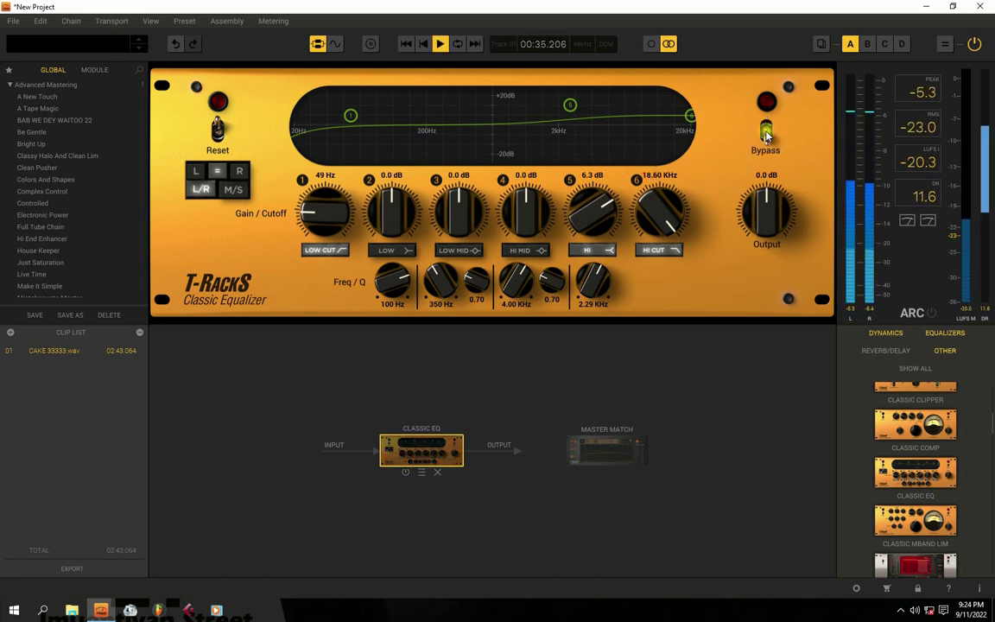
pyautogui.press('space')
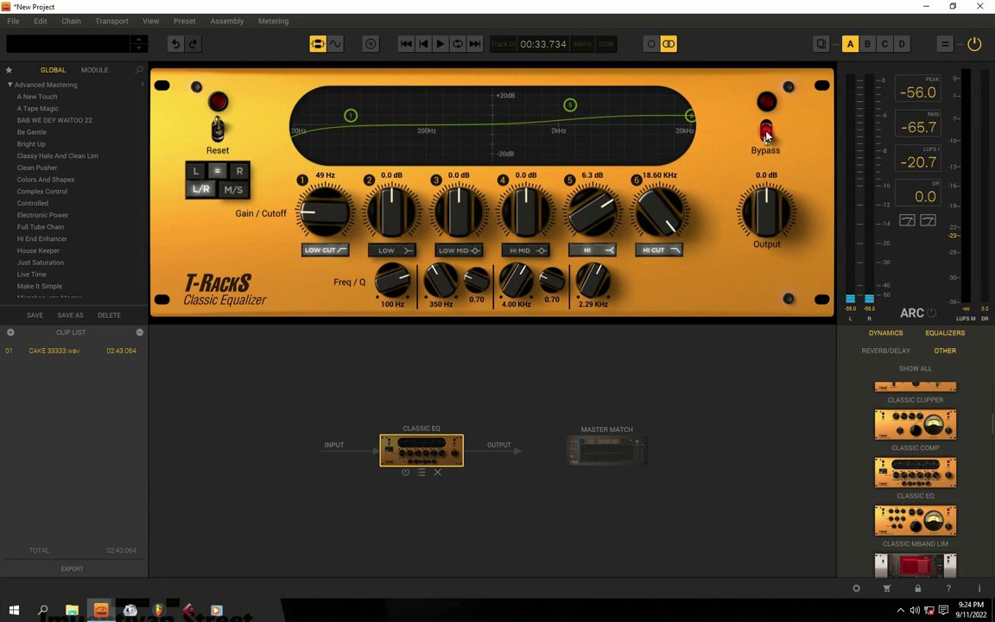
pyautogui.press('space')
pyautogui.click(765, 132)
pyautogui.press('space')
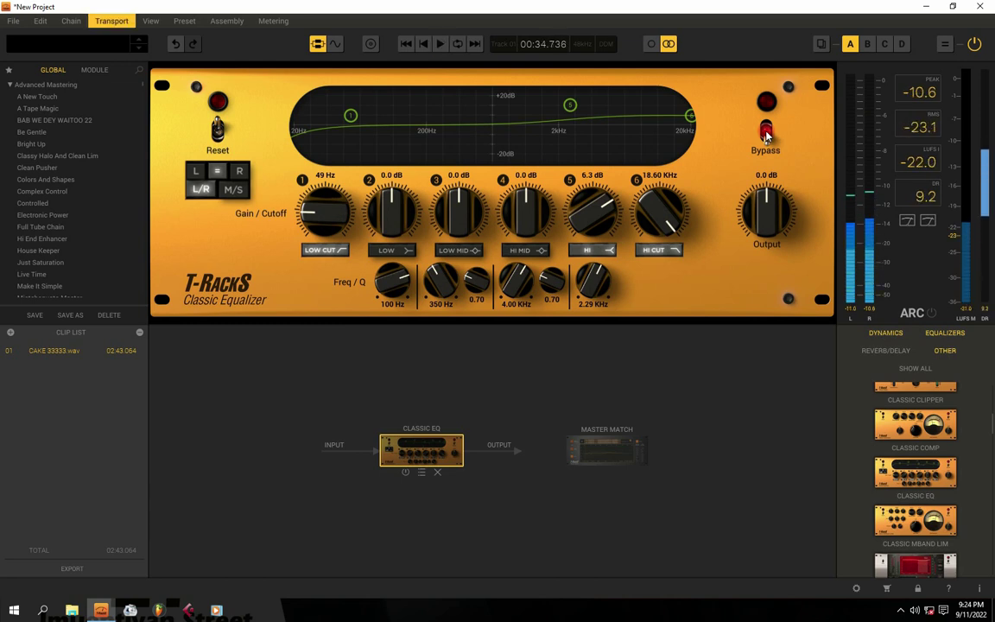
pyautogui.click(766, 131)
pyautogui.press('space')
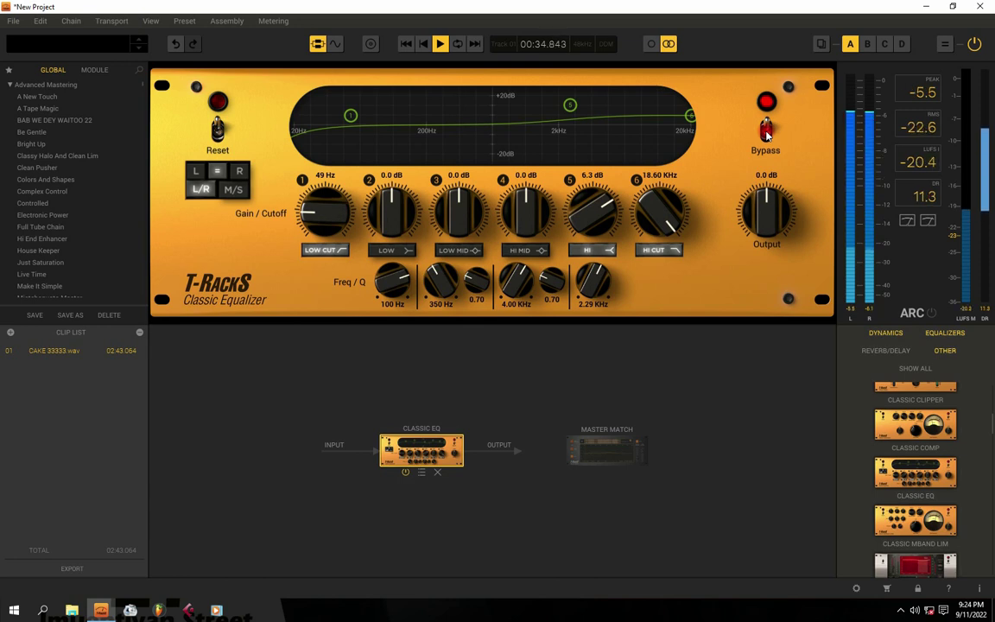
pyautogui.press('space')
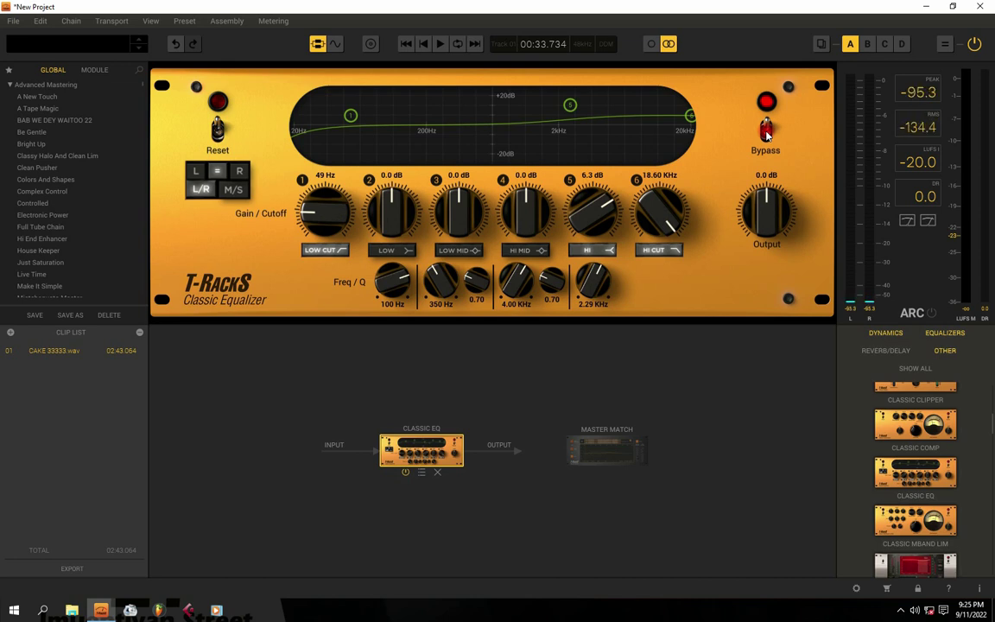
# - Set the high band's gain to 6.6 dB and compare the bypassed and equalized playback, leaving the Classic EQ active
pyautogui.scroll(3, 585, 220)
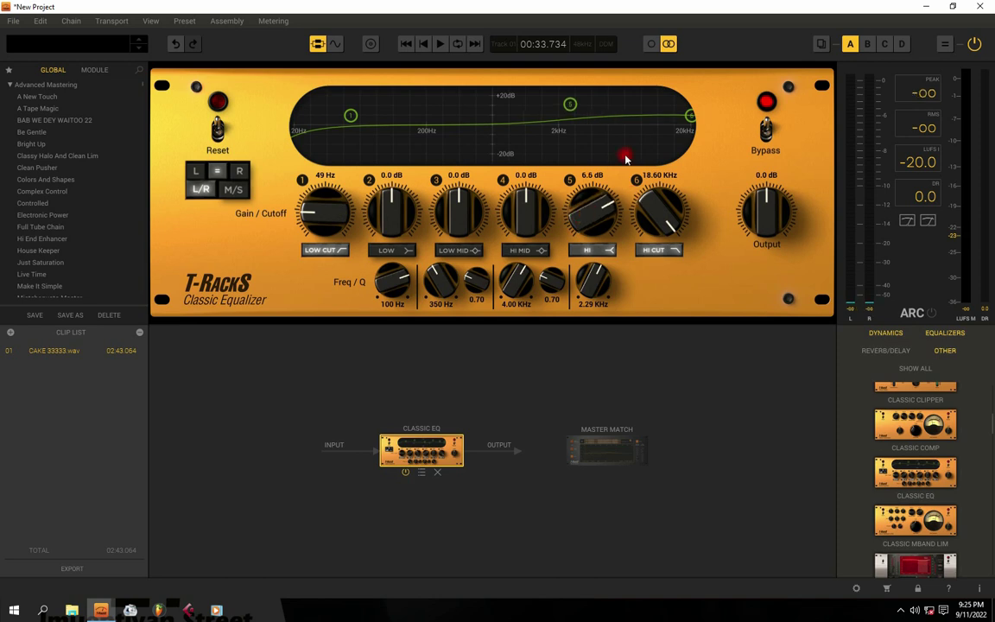
pyautogui.press('space')
pyautogui.click(766, 131)
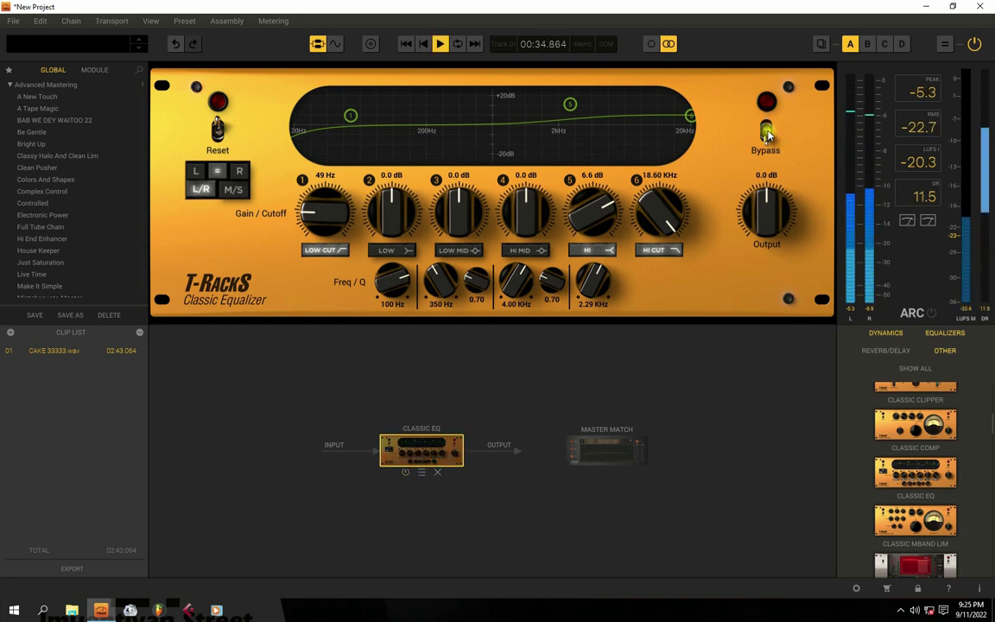
pyautogui.press('space')
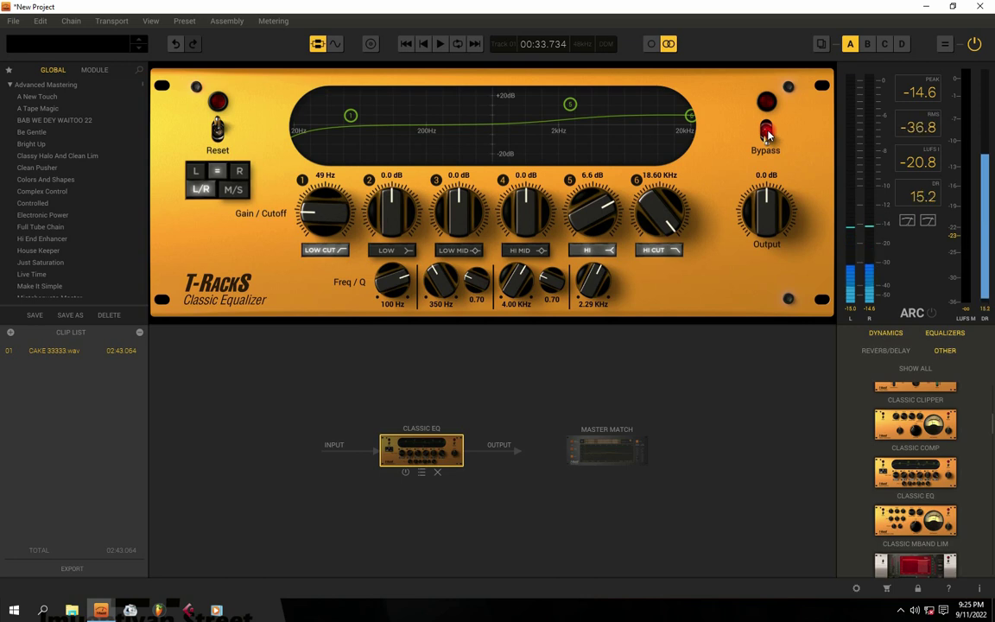
pyautogui.press('space')
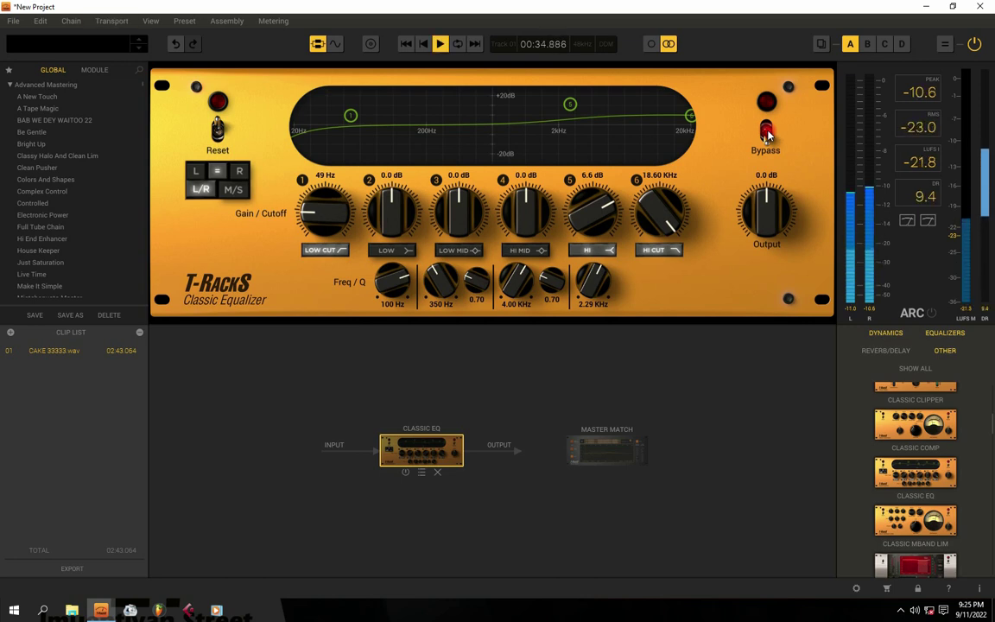
pyautogui.press('space')
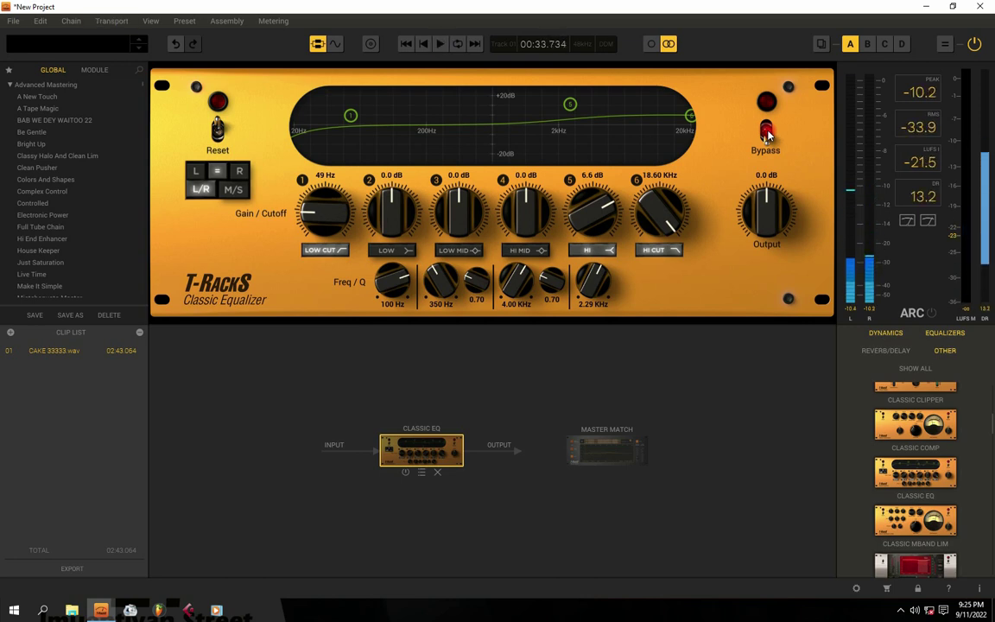
pyautogui.click(767, 132)
pyautogui.press('space')
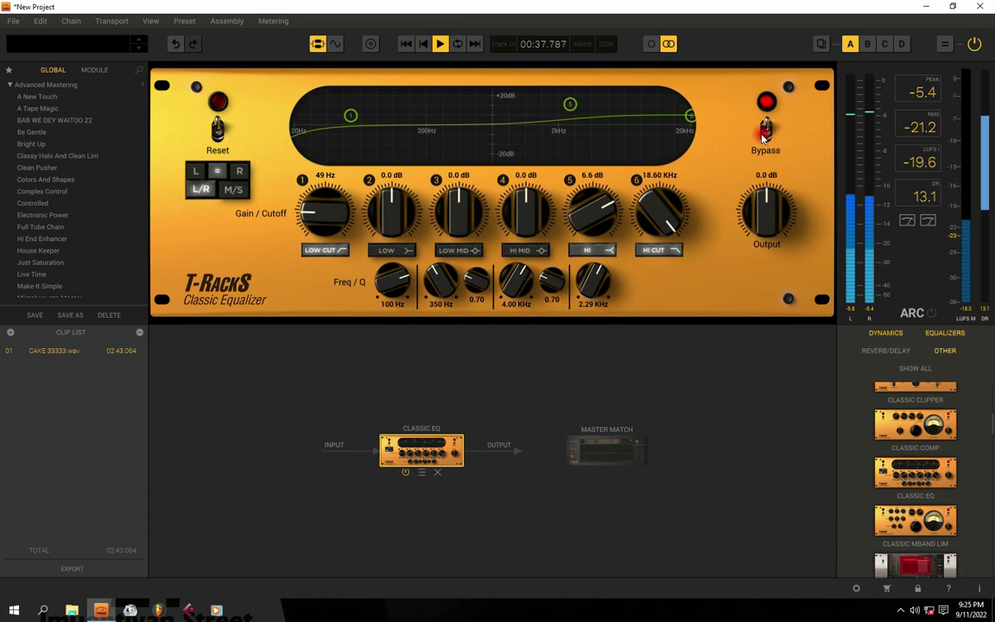
pyautogui.press('space')
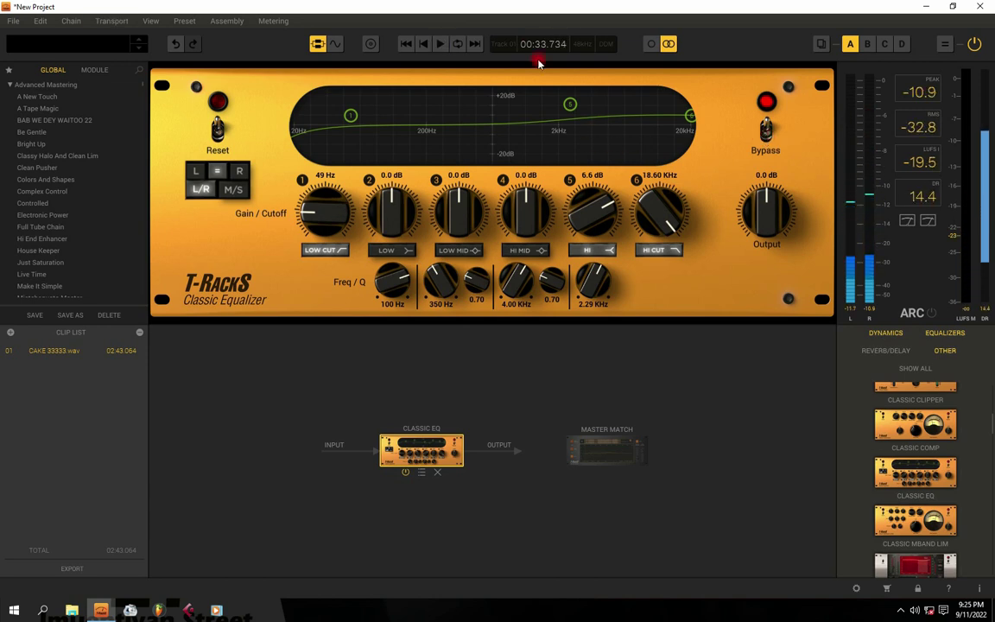
# - Add a Stealth Limiter to the processing chain directly after the Classic EQ
pyautogui.scroll(3, 939, 374)
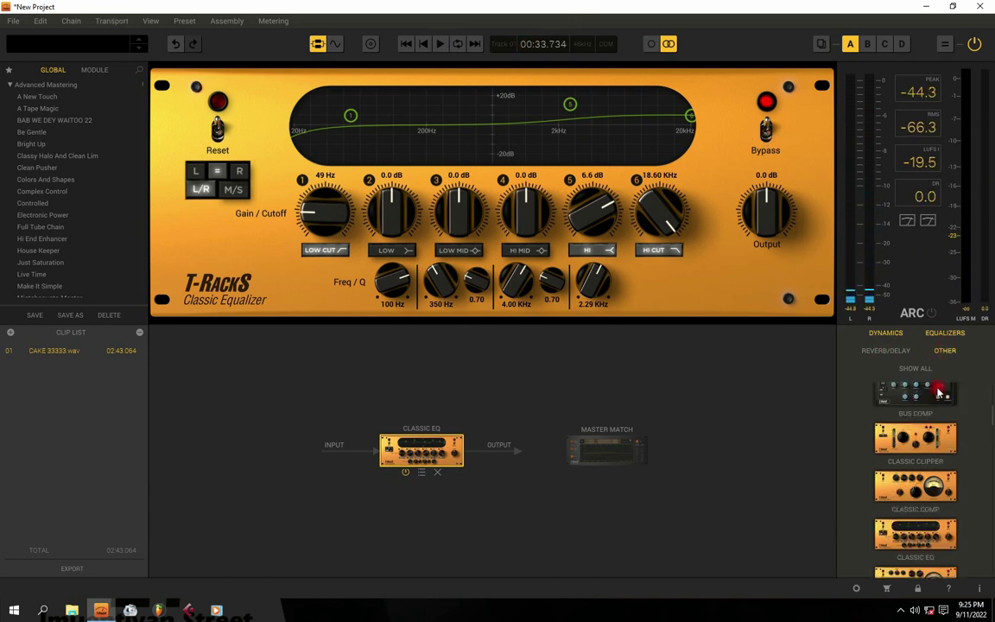
pyautogui.scroll(1, 927, 397)
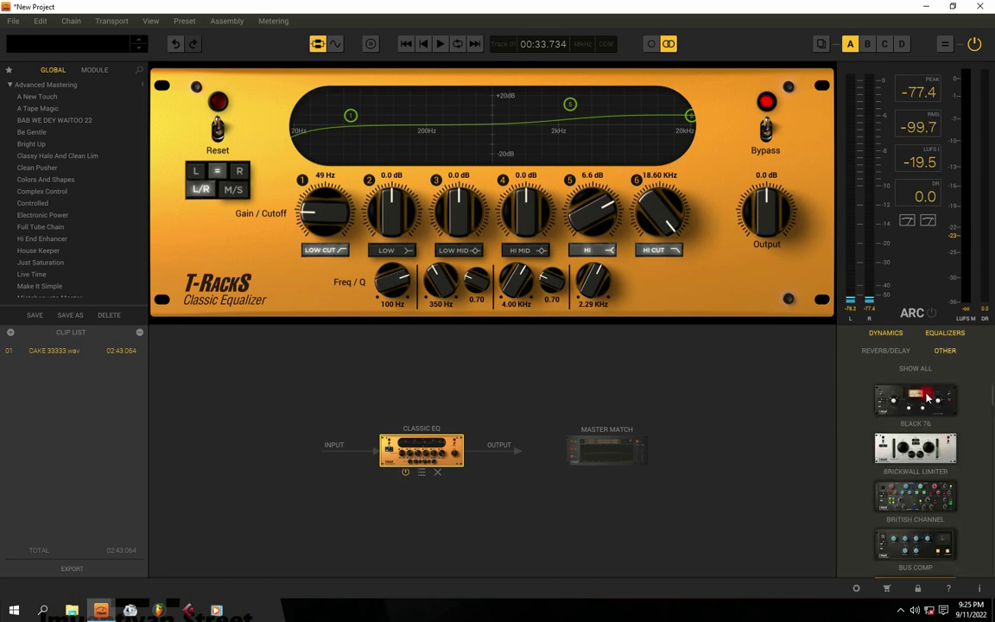
pyautogui.scroll(-5, 931, 393)
pyautogui.scroll(5, 931, 393)
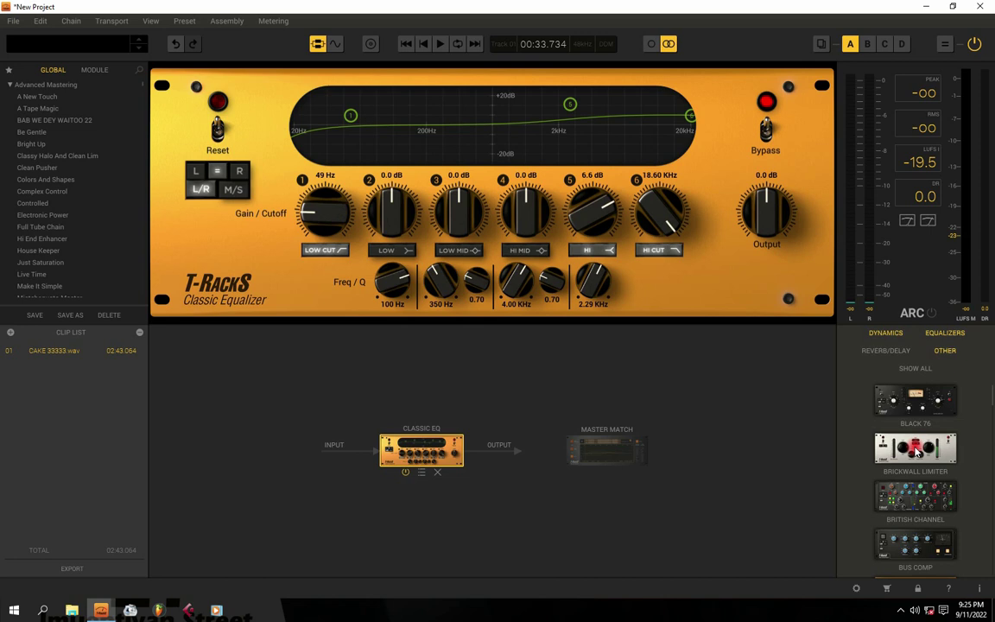
pyautogui.scroll(-10, 943, 388)
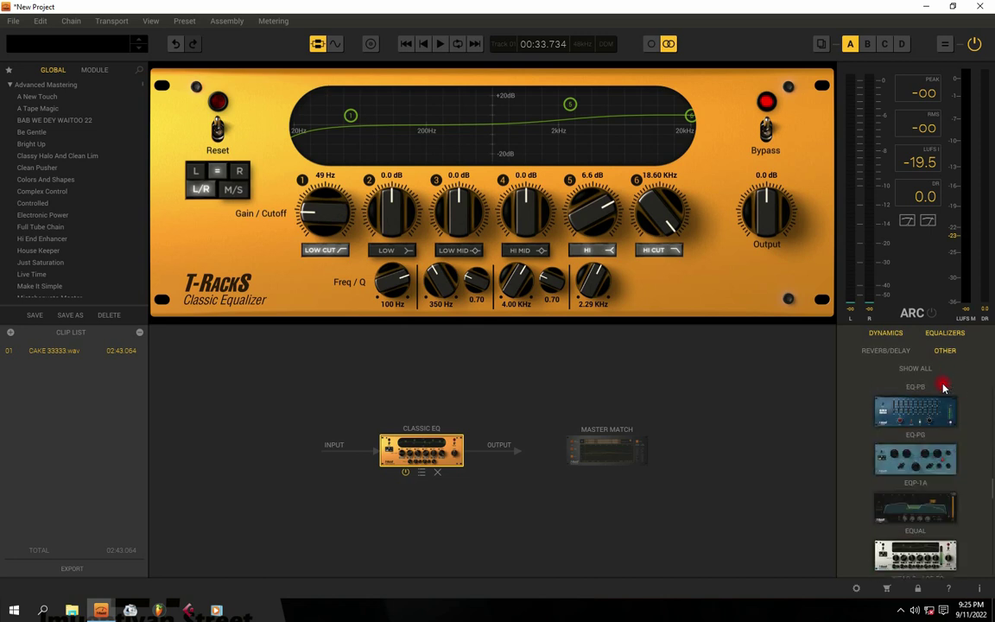
pyautogui.scroll(-6, 944, 388)
pyautogui.moveTo(937, 432); pyautogui.dragTo(490, 462)
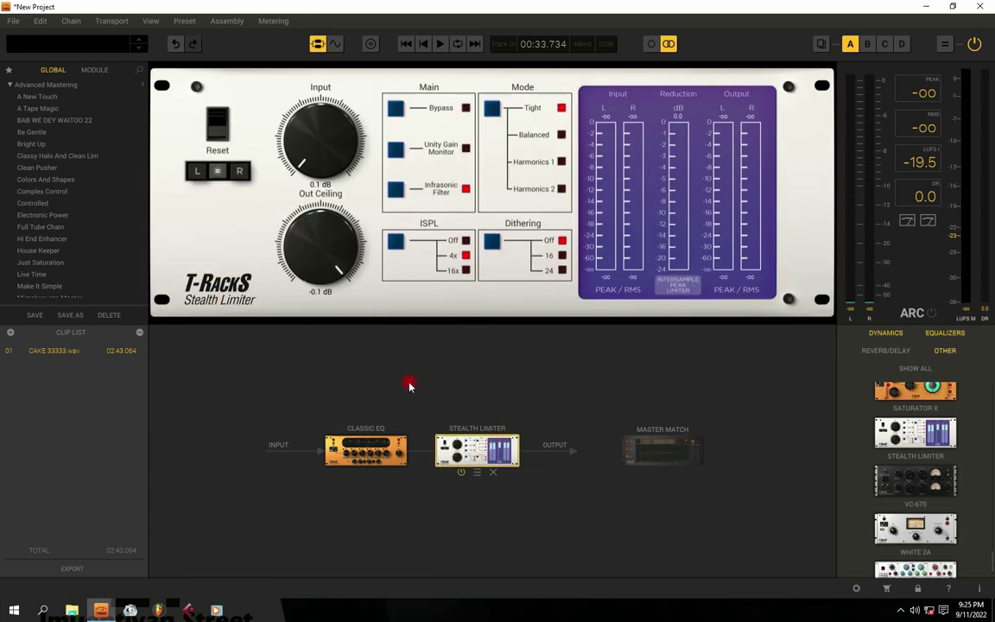
# - Set the Stealth Limiter's input to 1.0 dB and its output ceiling to 0.0 dB, and play the track
pyautogui.moveTo(317, 161)
pyautogui.mouseDown()
pyautogui.moveTo(304, 127)
pyautogui.moveTo(301, 164)
pyautogui.moveTo(326, 177)
pyautogui.mouseUp()
pyautogui.moveTo(321, 254); pyautogui.dragTo(323, 259)
pyautogui.moveTo(326, 268); pyautogui.dragTo(322, 294)
pyautogui.moveTo(317, 266); pyautogui.dragTo(310, 290)
pyautogui.moveTo(330, 241); pyautogui.dragTo(312, 194)
pyautogui.moveTo(326, 150)
pyautogui.mouseDown()
pyautogui.moveTo(318, 122)
pyautogui.moveTo(320, 167)
pyautogui.moveTo(315, 125)
pyautogui.moveTo(340, 160)
pyautogui.moveTo(328, 140)
pyautogui.moveTo(322, 153)
pyautogui.mouseUp()
pyautogui.press('space')
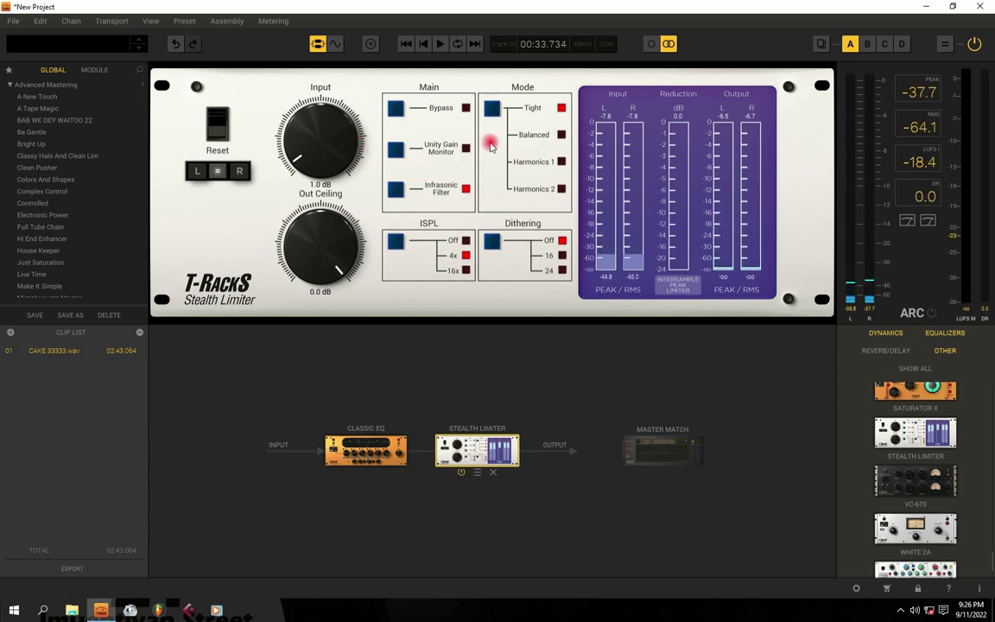
# - Audition the track through the limiter's Balanced, Harmonics 1, Harmonics 2 and Tight modes
pyautogui.click(561, 136)
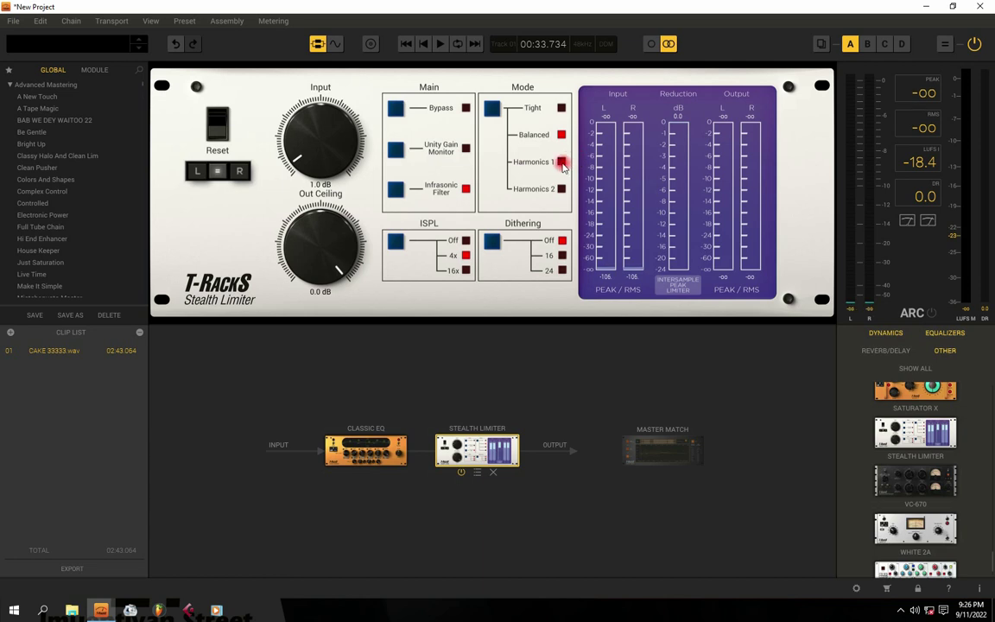
pyautogui.click(561, 163)
pyautogui.press('space')
pyautogui.press('space')
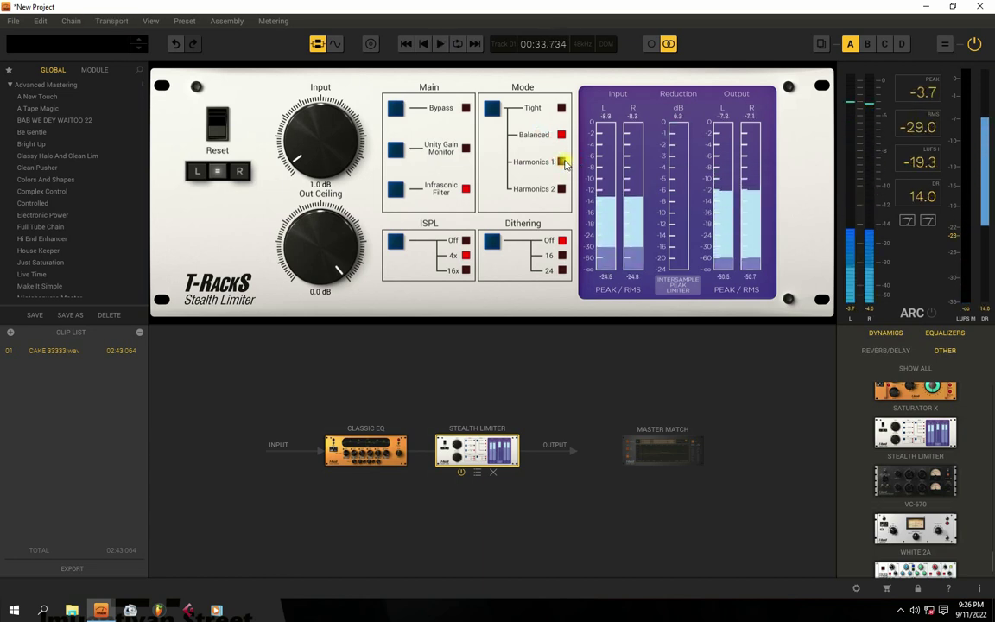
pyautogui.click(492, 109)
pyautogui.press('space')
pyautogui.press('space')
pyautogui.press('space')
pyautogui.click(492, 109)
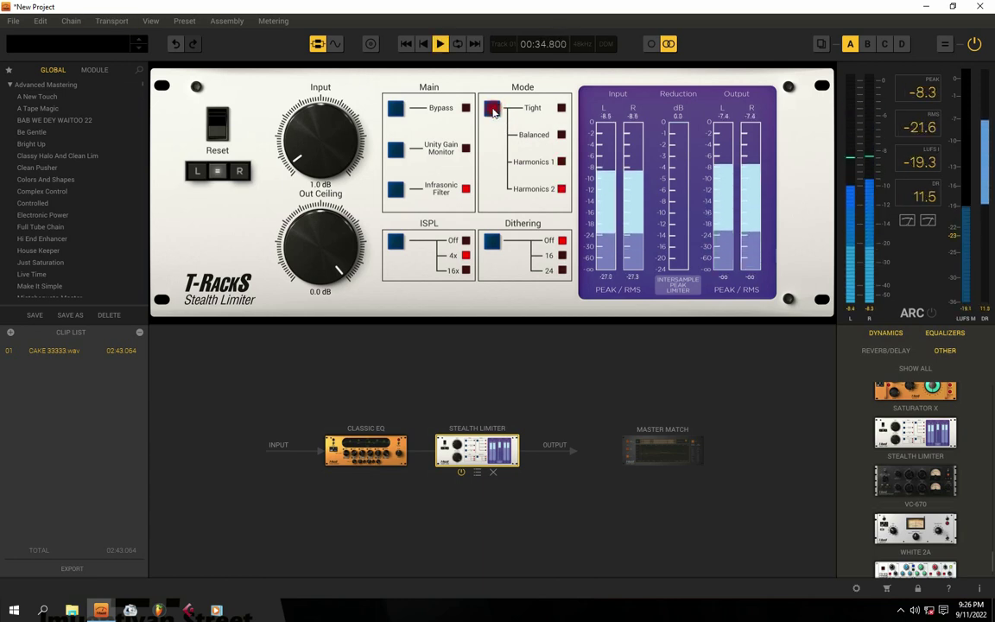
pyautogui.press('space')
pyautogui.click(491, 109)
pyautogui.press('space')
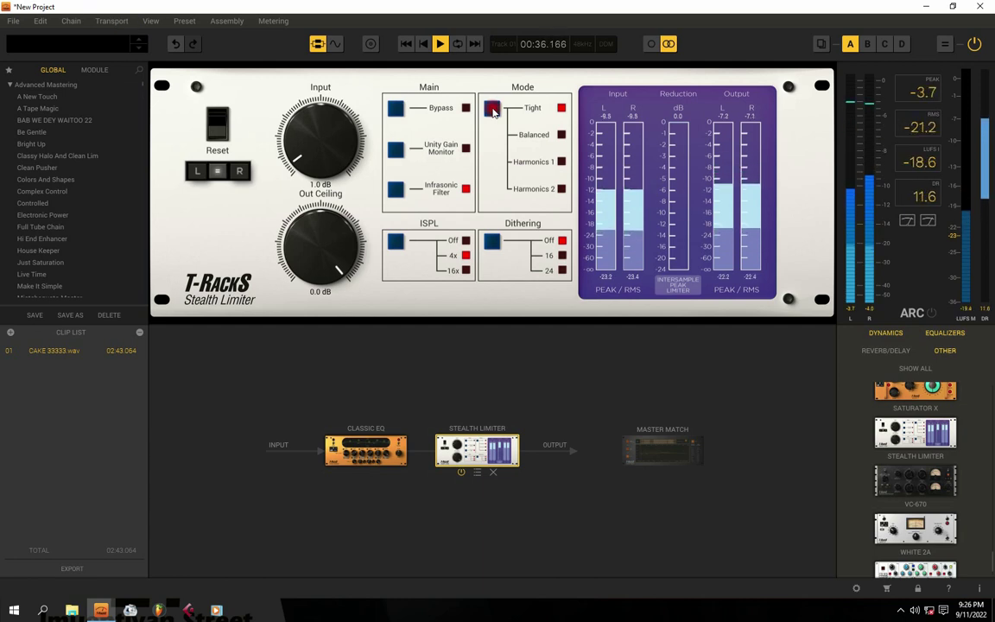
pyautogui.press('space')
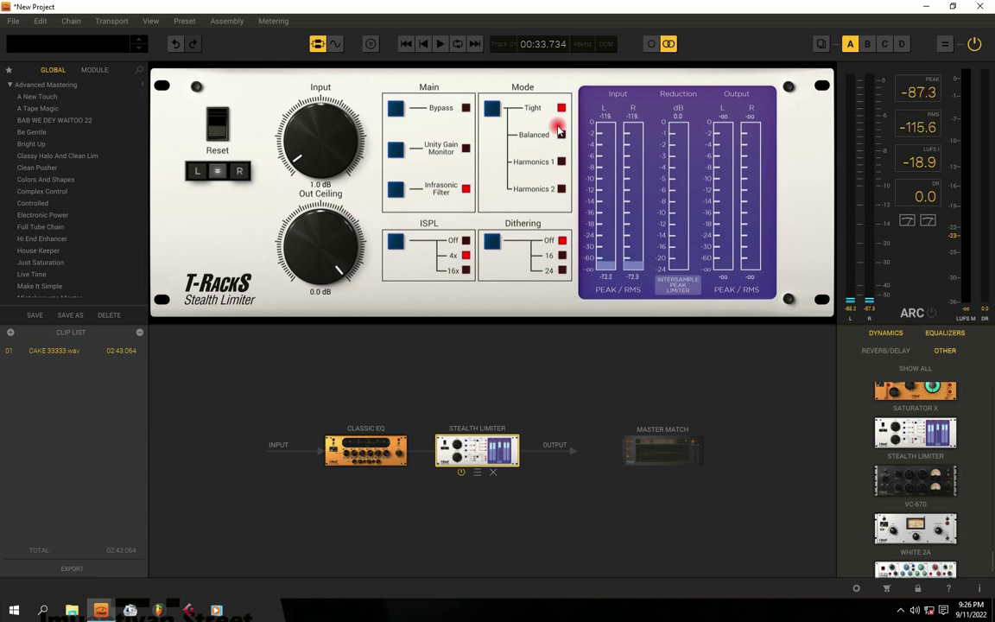
# - Compare playback in the Balanced, Harmonics 1 and Harmonics 2 modes, and leave the limiter's mode on Harmonics 1
pyautogui.click(494, 109)
pyautogui.press('space')
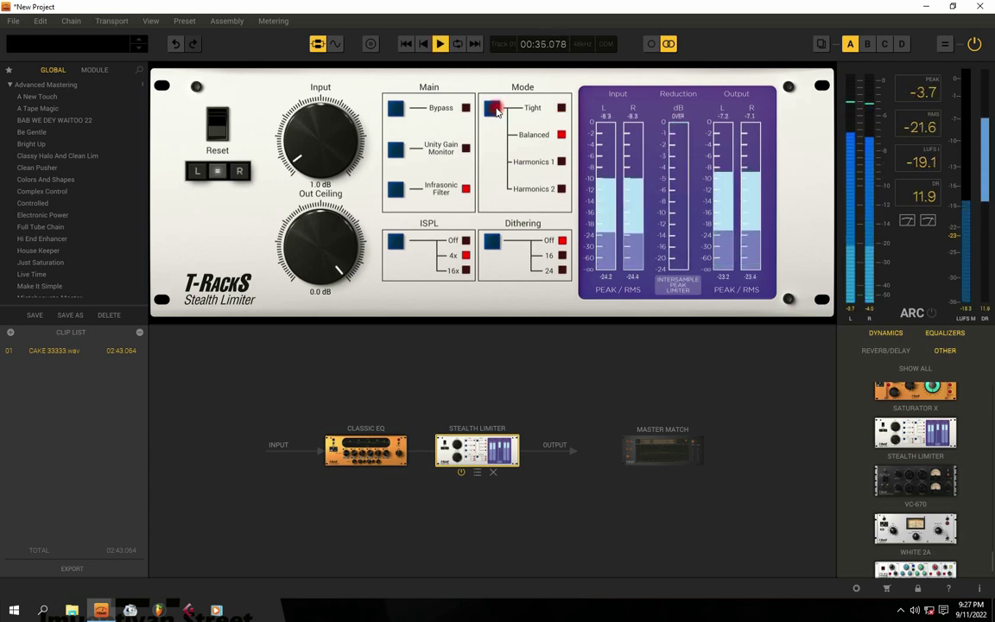
pyautogui.press('space')
pyautogui.click(542, 136)
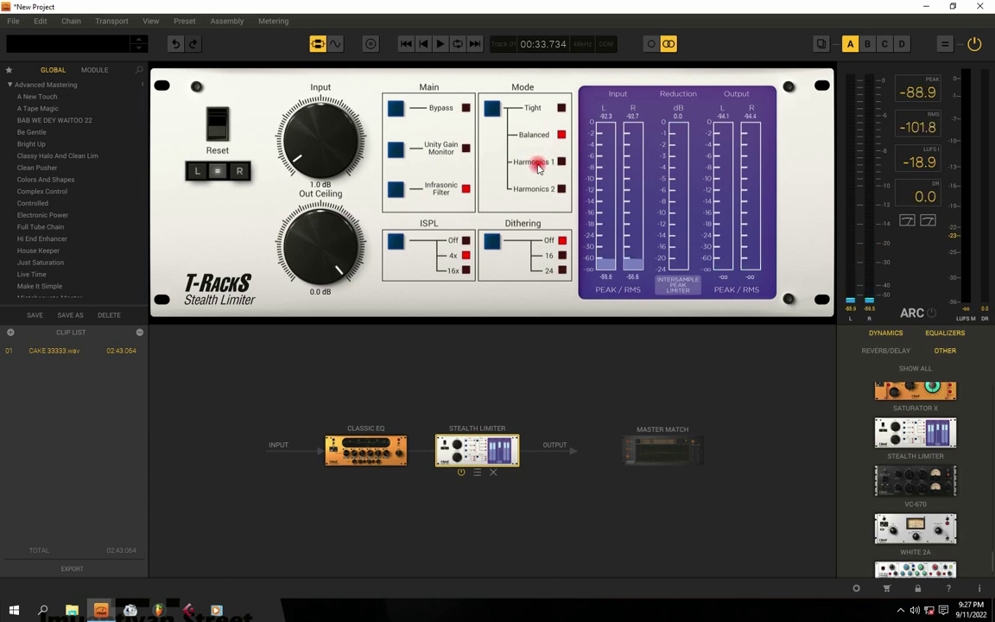
pyautogui.click(492, 109)
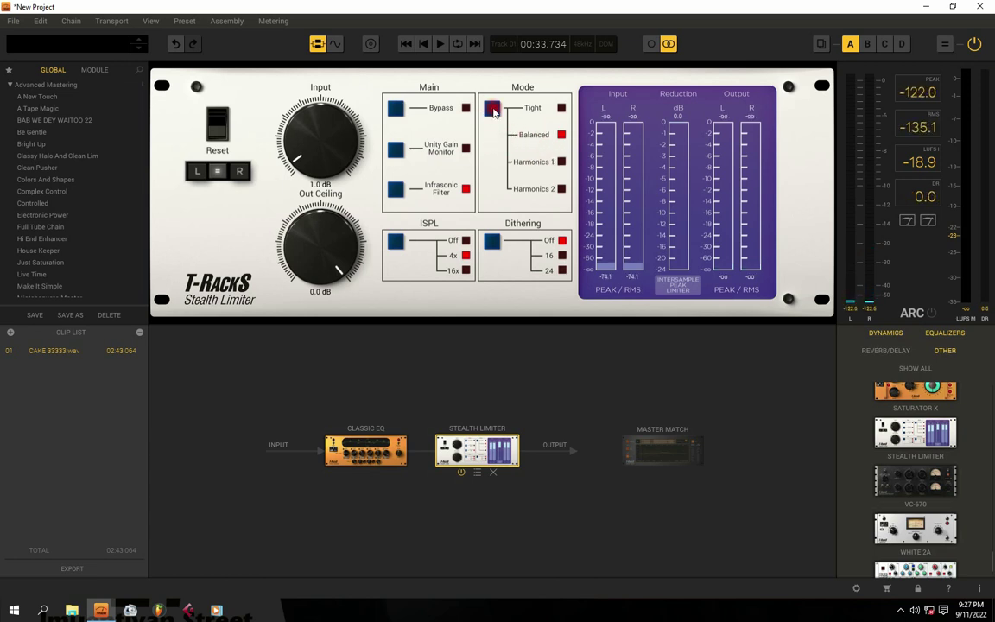
pyautogui.press('space')
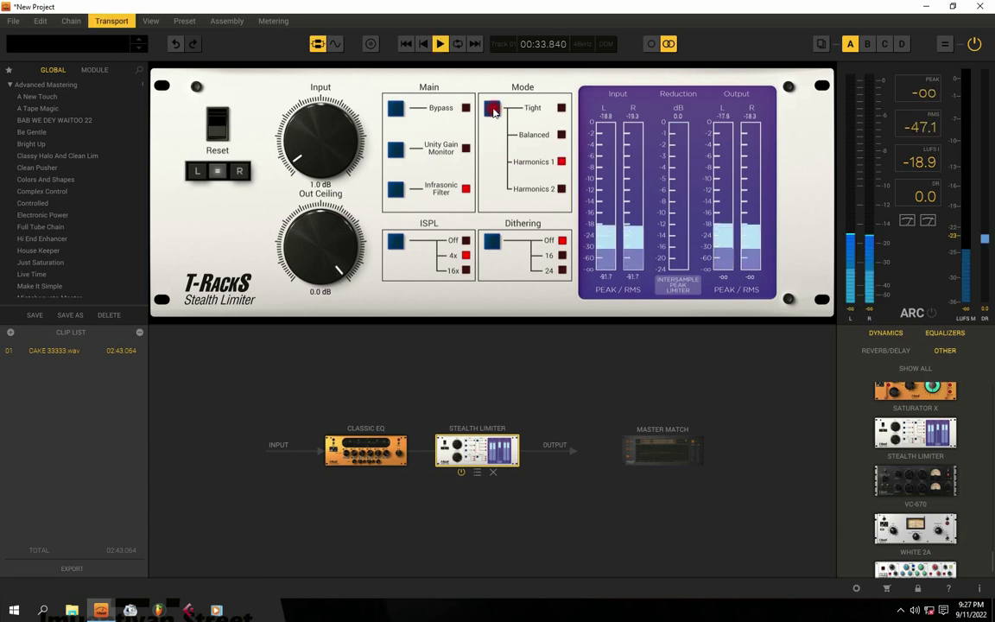
pyautogui.press('space')
pyautogui.click(492, 109)
pyautogui.press('space')
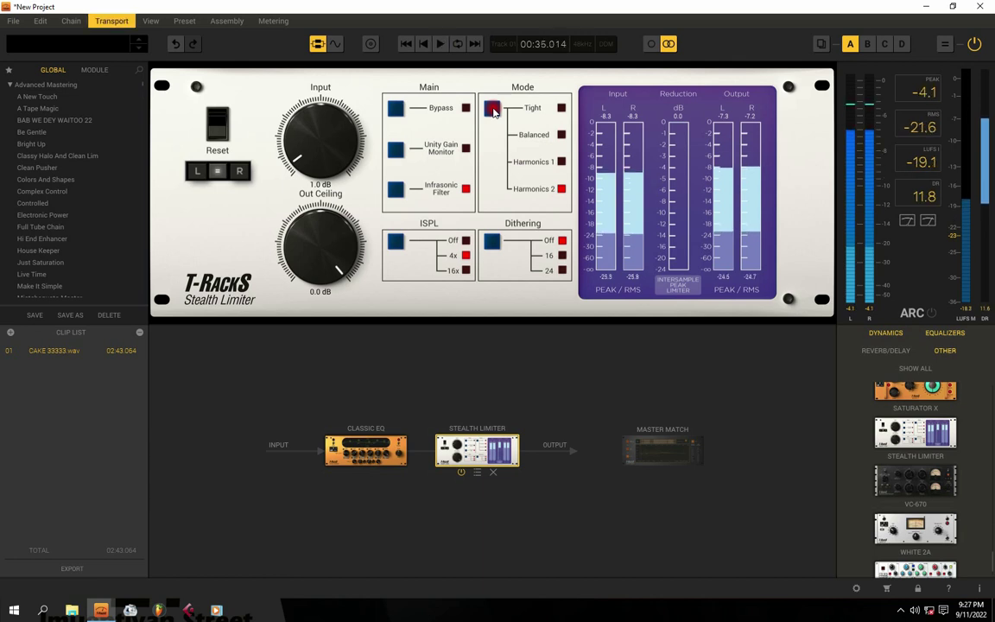
pyautogui.press('space')
pyautogui.click(551, 190)
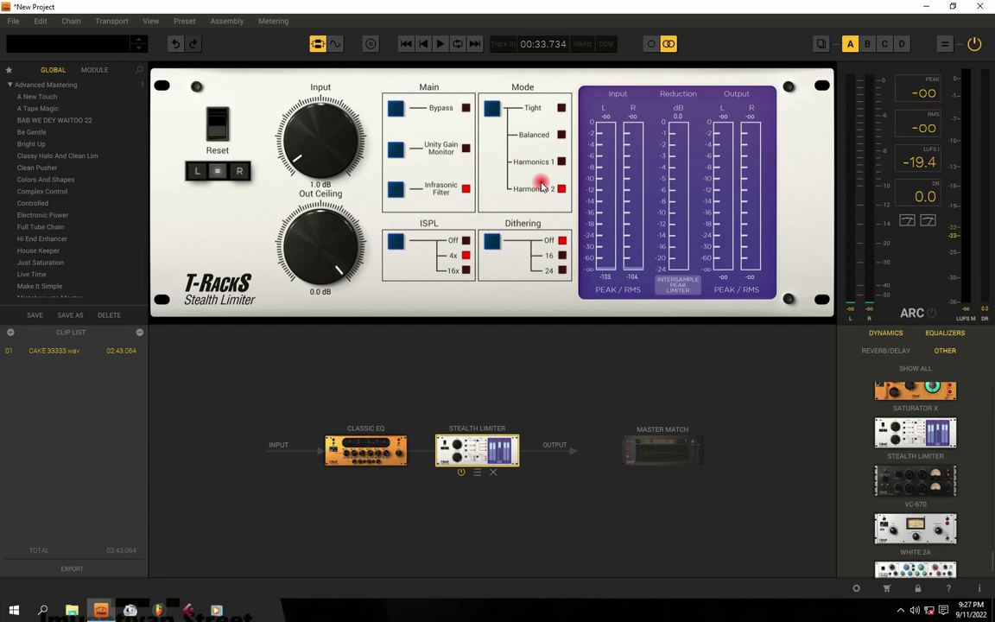
pyautogui.click(492, 109)
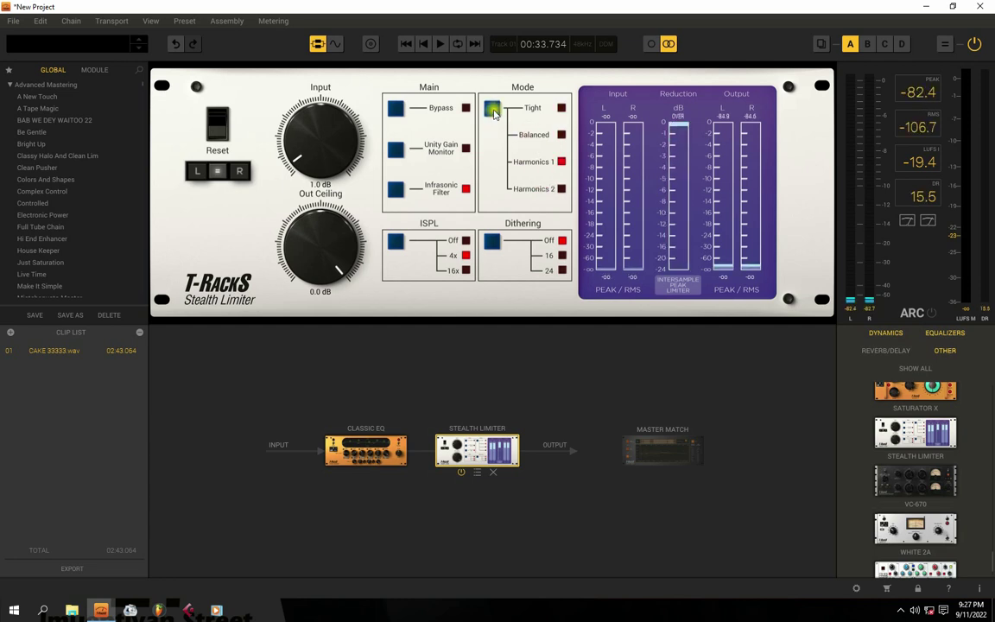
pyautogui.click(529, 163)
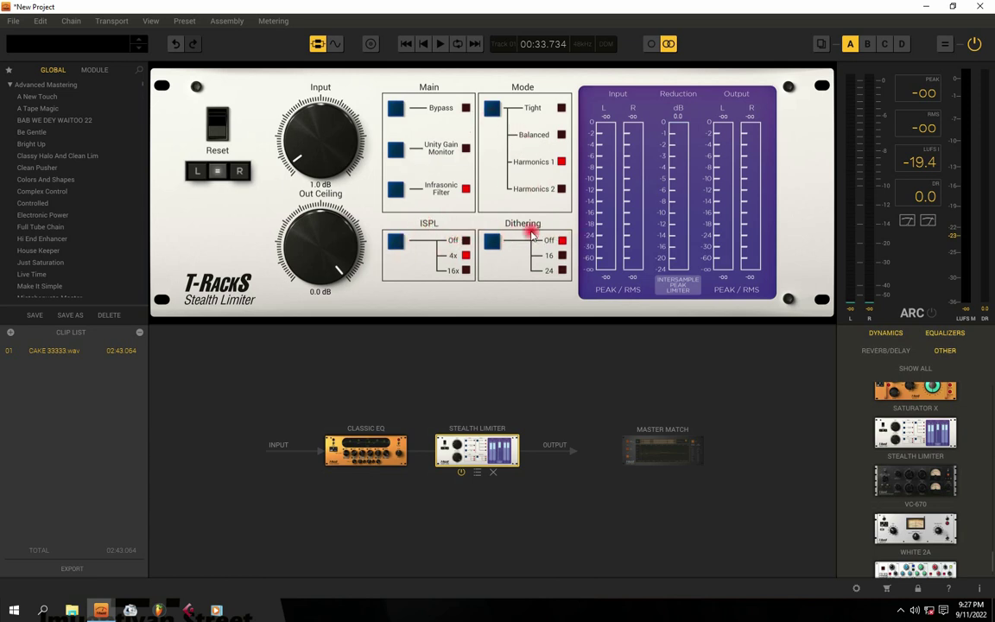
# - Cycle the limiter's dithering through 16 and 24 and back to Off
pyautogui.click(489, 241)
pyautogui.click(490, 241)
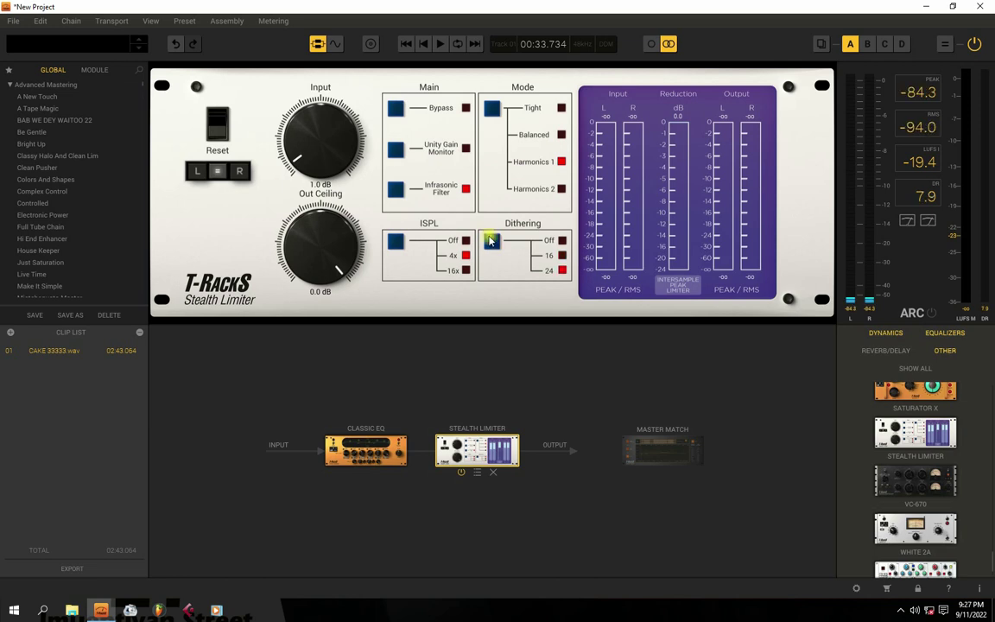
pyautogui.click(489, 241)
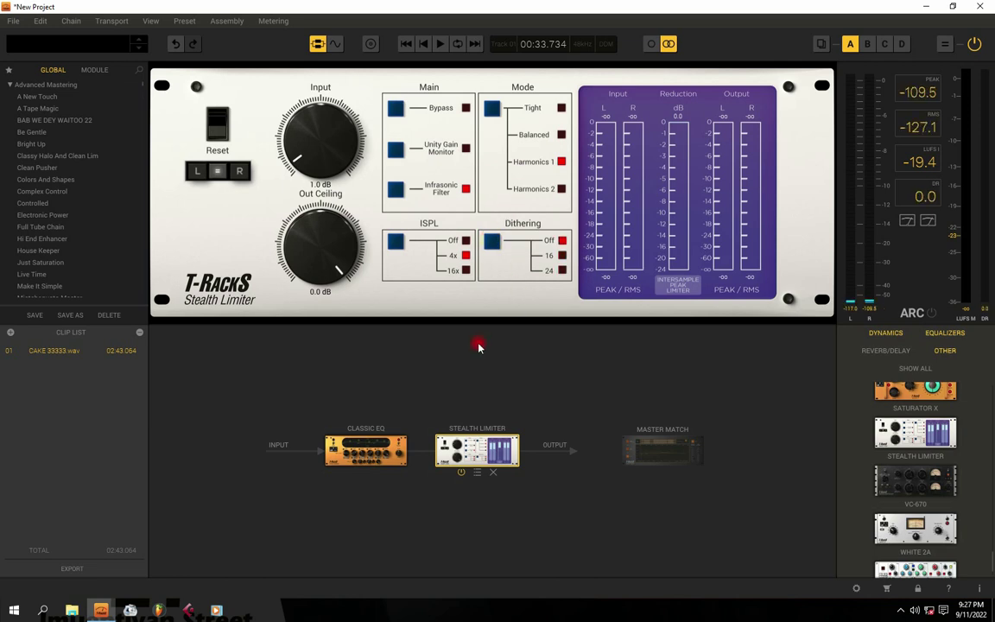
# - Show the track's waveform and set the limiter's dithering to 24 and ISPL to 16x
pyautogui.click(335, 43)
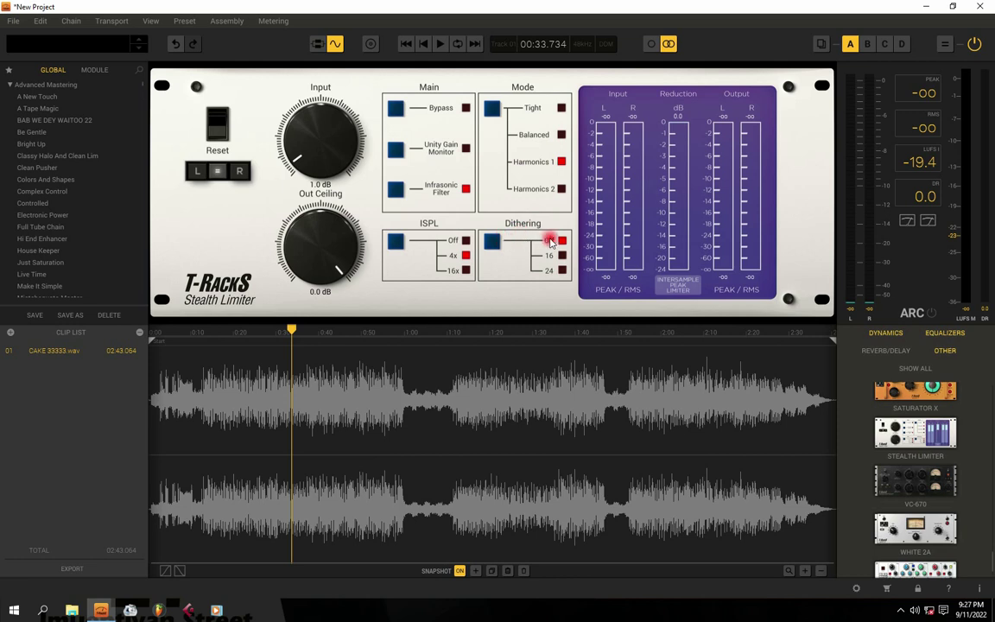
pyautogui.click(492, 243)
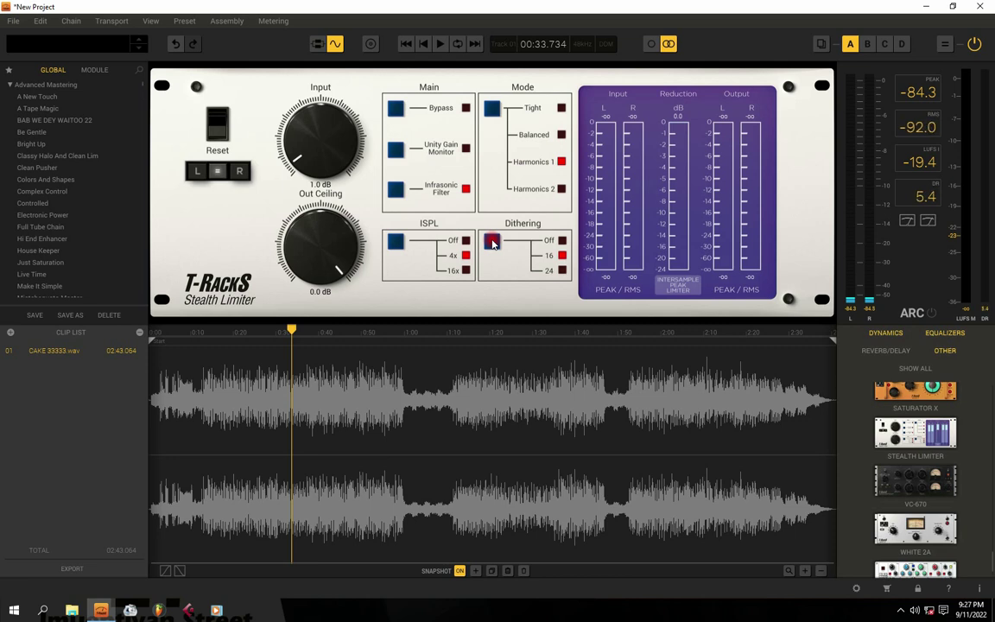
pyautogui.click(556, 270)
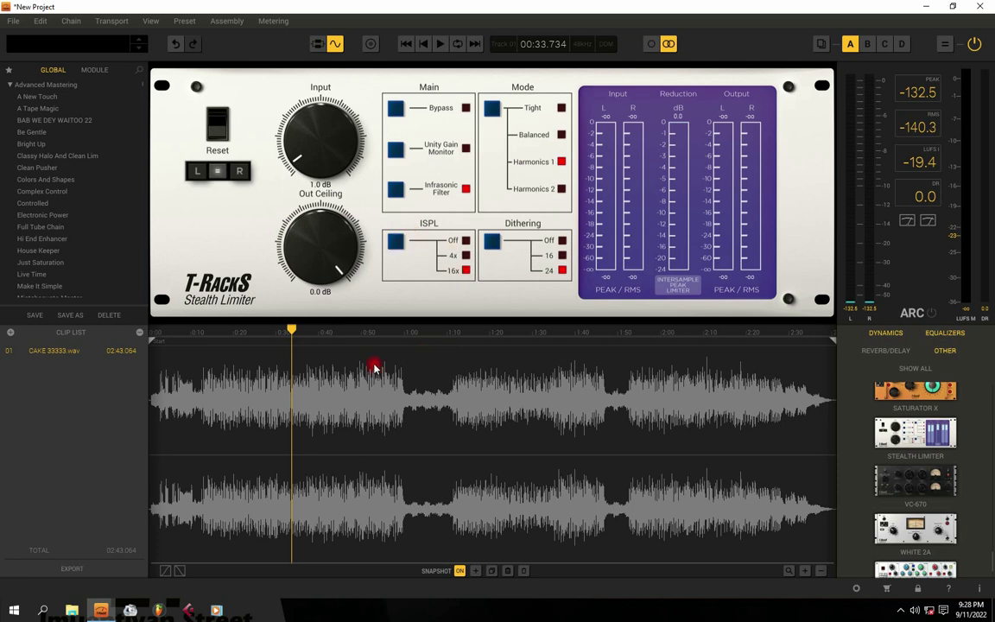
# - Set the limiter's output ceiling to -0.2 dB and check it by playing the track
pyautogui.moveTo(331, 256)
pyautogui.mouseDown()
pyautogui.moveTo(318, 299)
pyautogui.moveTo(324, 260)
pyautogui.moveTo(329, 272)
pyautogui.mouseUp()
pyautogui.press('space')
pyautogui.click(395, 108)
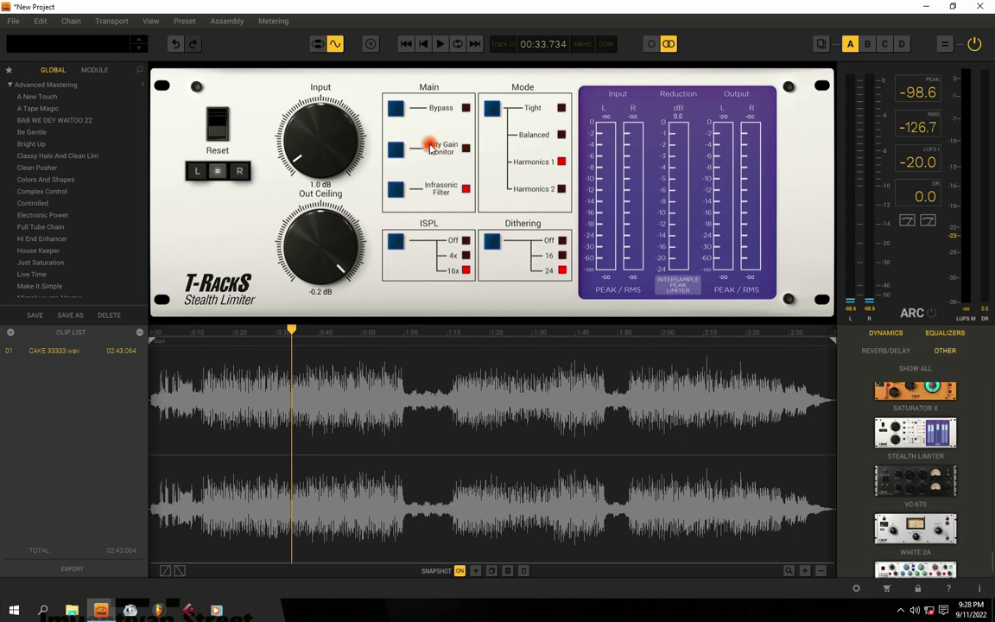
# - Toggle the limiter's Unity Gain Monitor on and off, and play the track
pyautogui.click(396, 149)
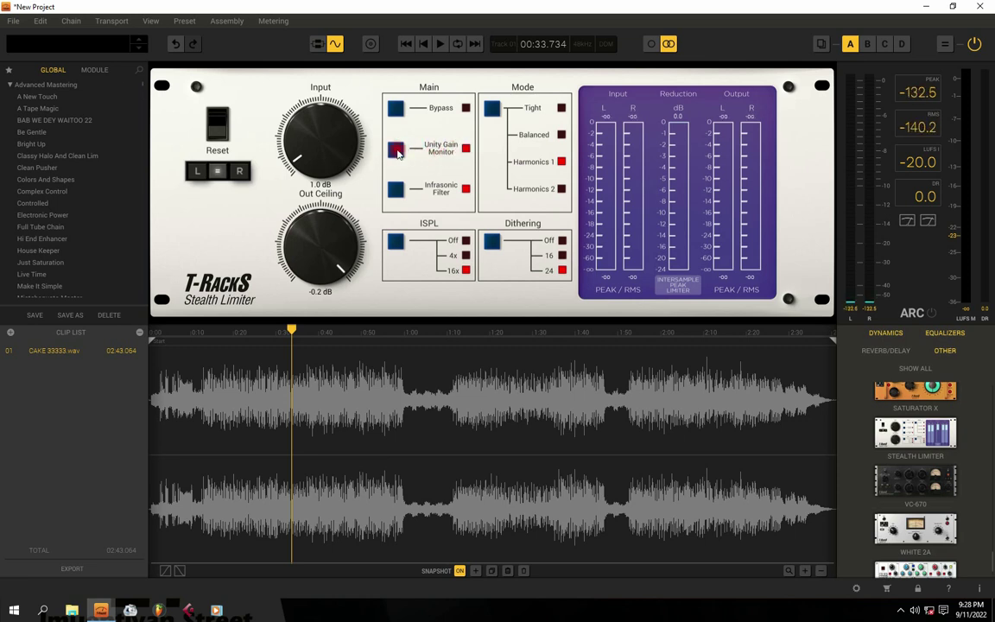
pyautogui.press('space')
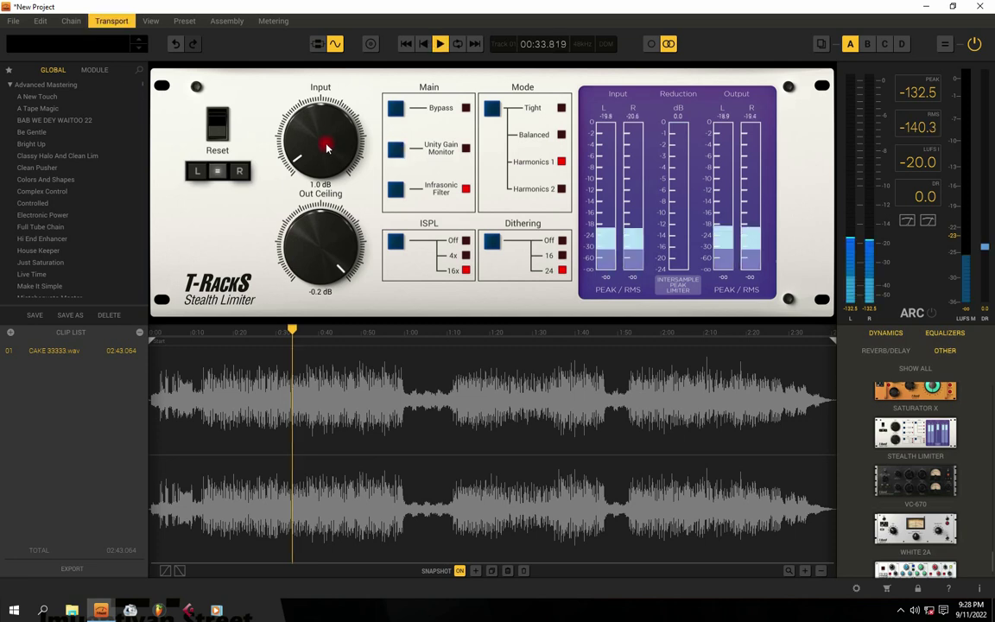
pyautogui.press('space')
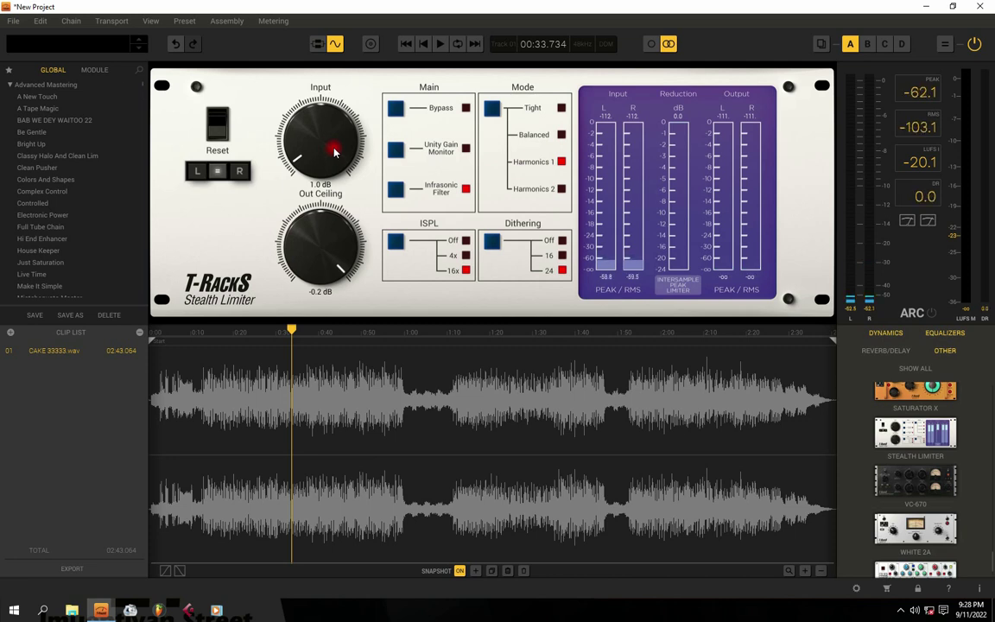
pyautogui.click(422, 150)
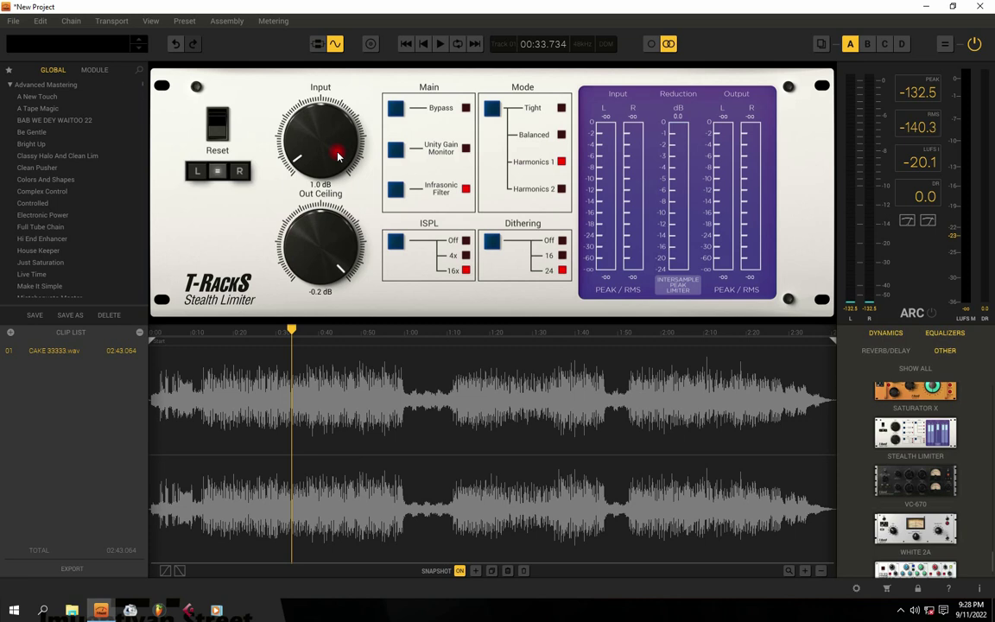
# - Play the track and examine the peak and RMS levels on the limiter's input meters
pyautogui.press('space')
pyautogui.press('space')
pyautogui.click(609, 294)
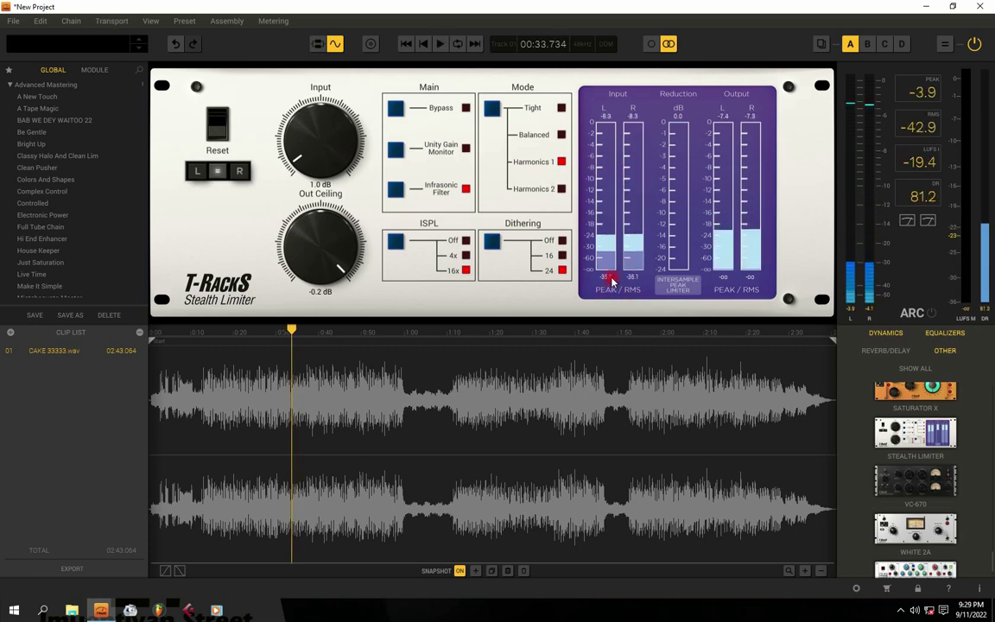
pyautogui.click(624, 191)
pyautogui.click(635, 286)
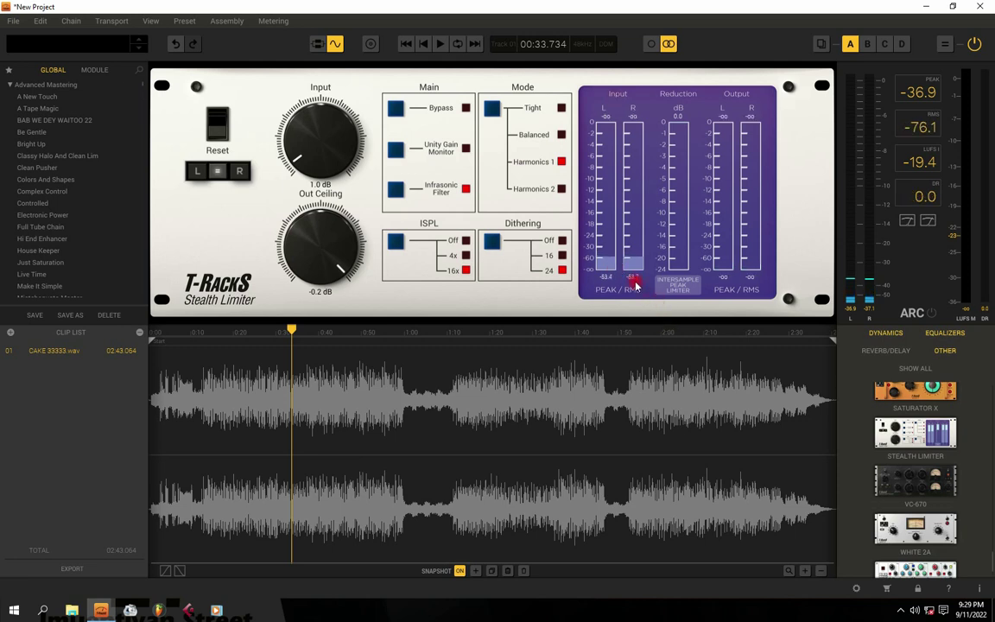
pyautogui.click(602, 242)
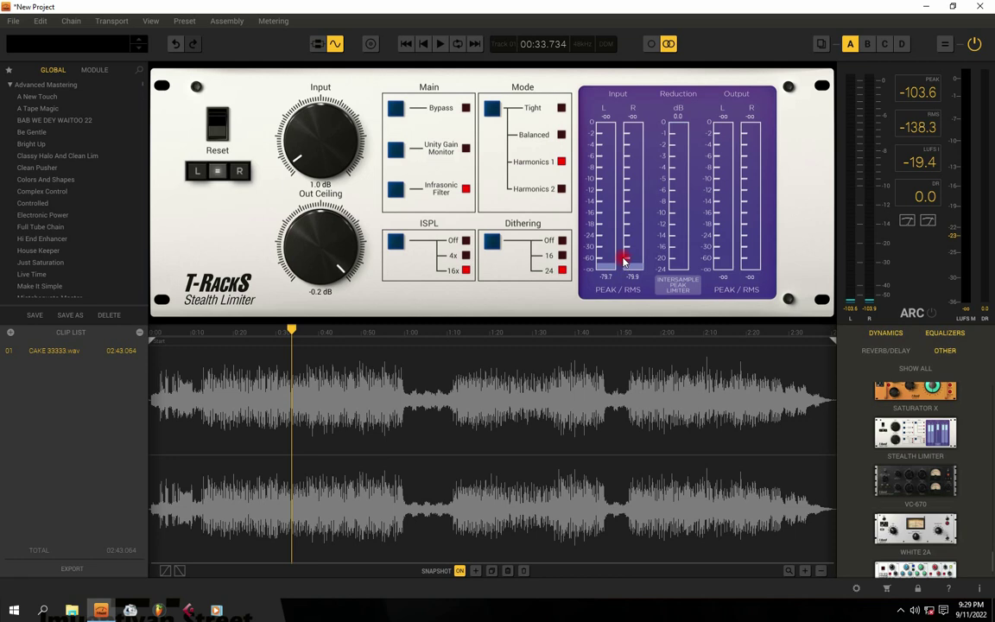
pyautogui.click(624, 164)
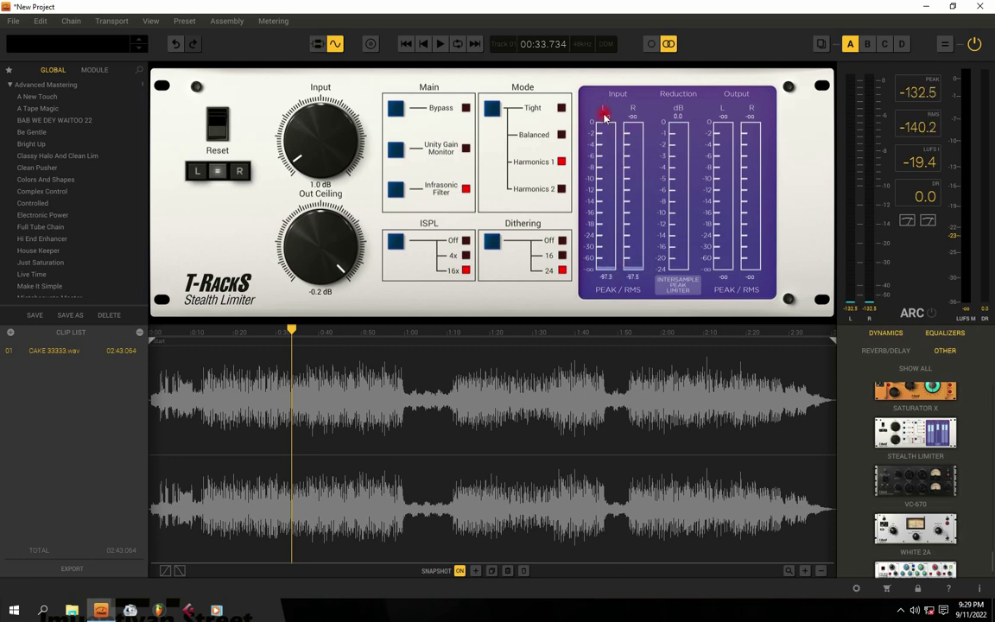
pyautogui.press('space')
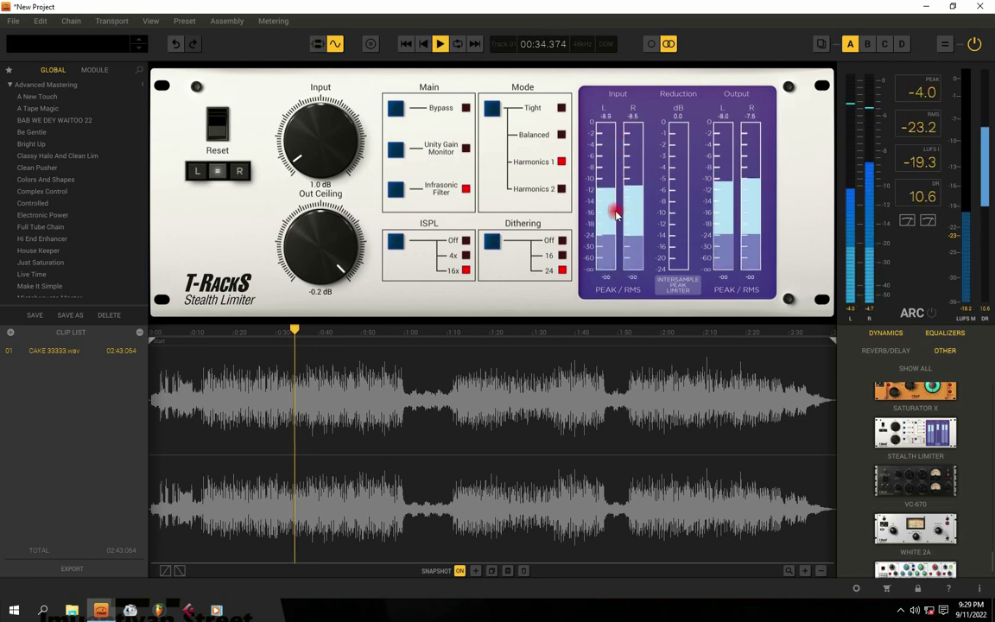
pyautogui.press('space')
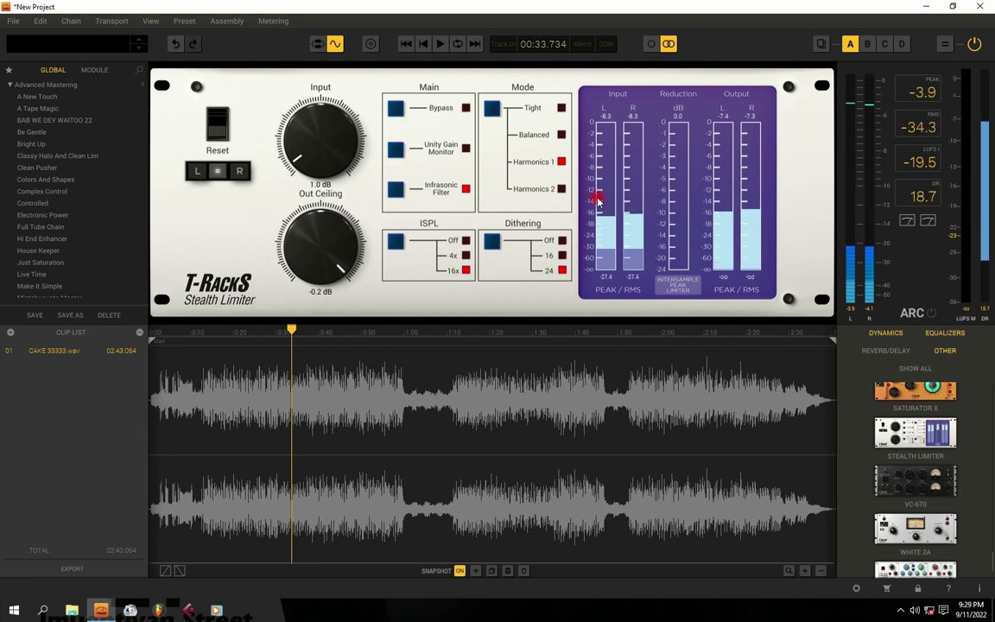
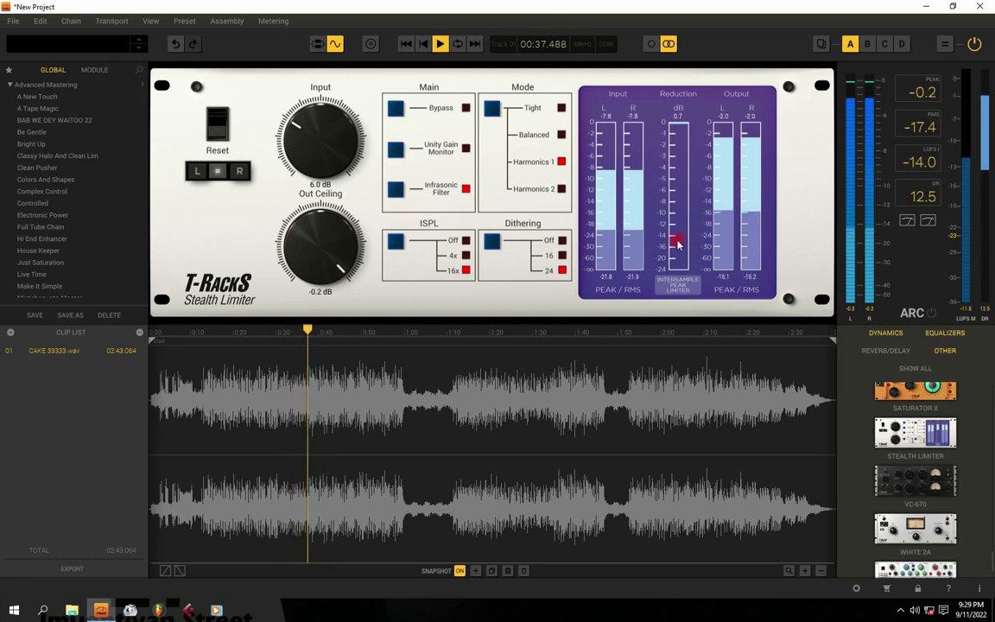
# - Play the track repeatedly and examine the limiter's input, reduction and output meters alongside the overall peak and RMS levels
pyautogui.press('space')
pyautogui.press('space')
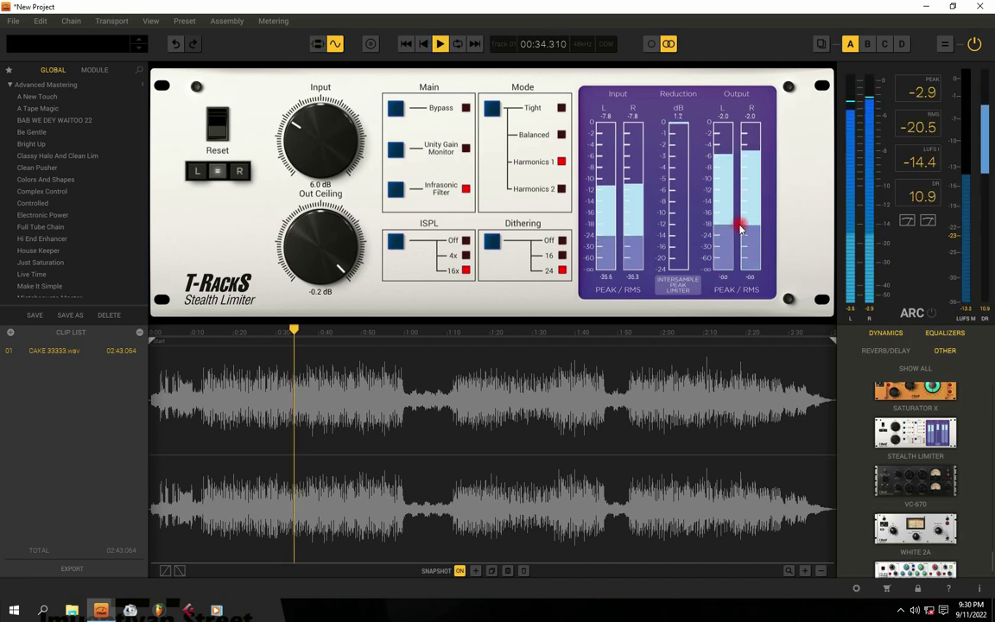
pyautogui.press('space')
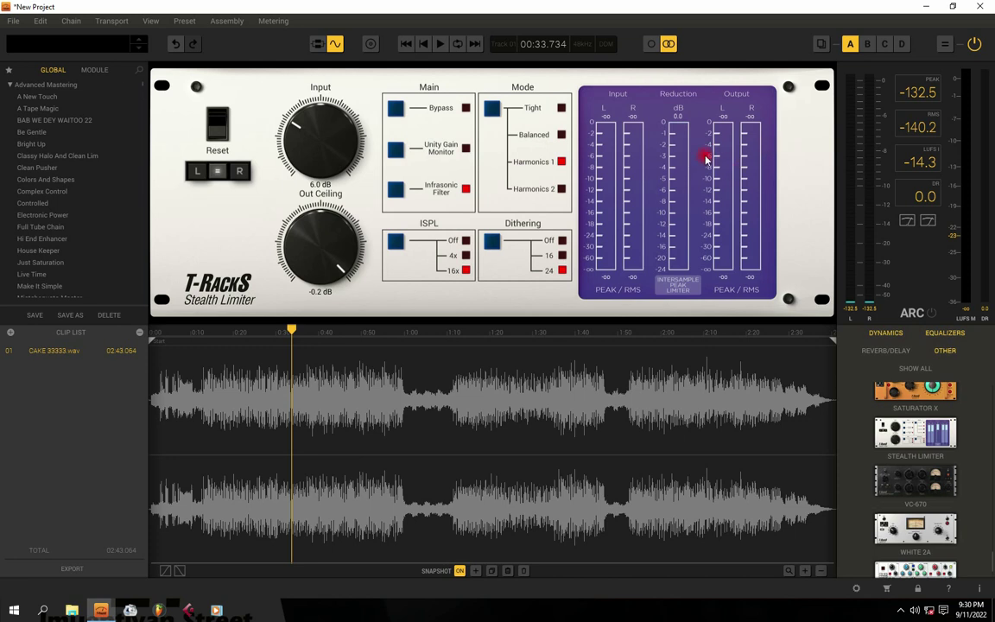
pyautogui.press('space')
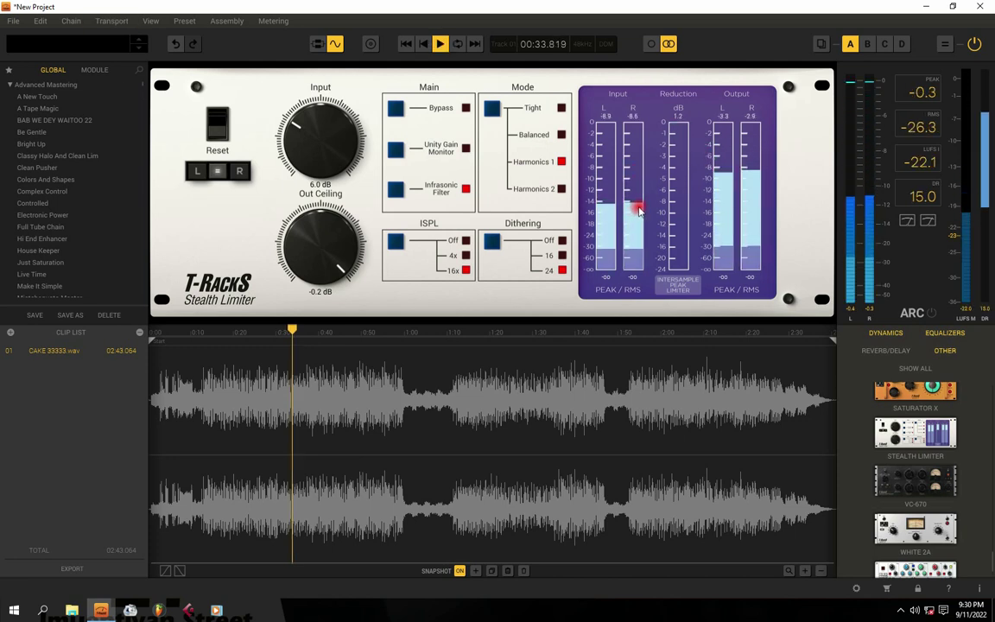
pyautogui.press('space')
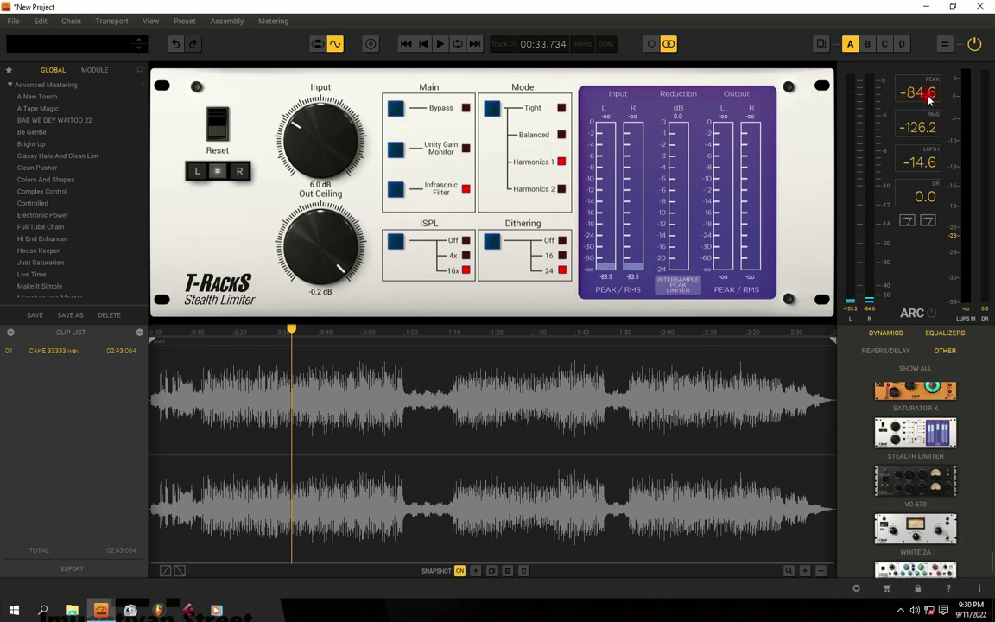
pyautogui.press('space')
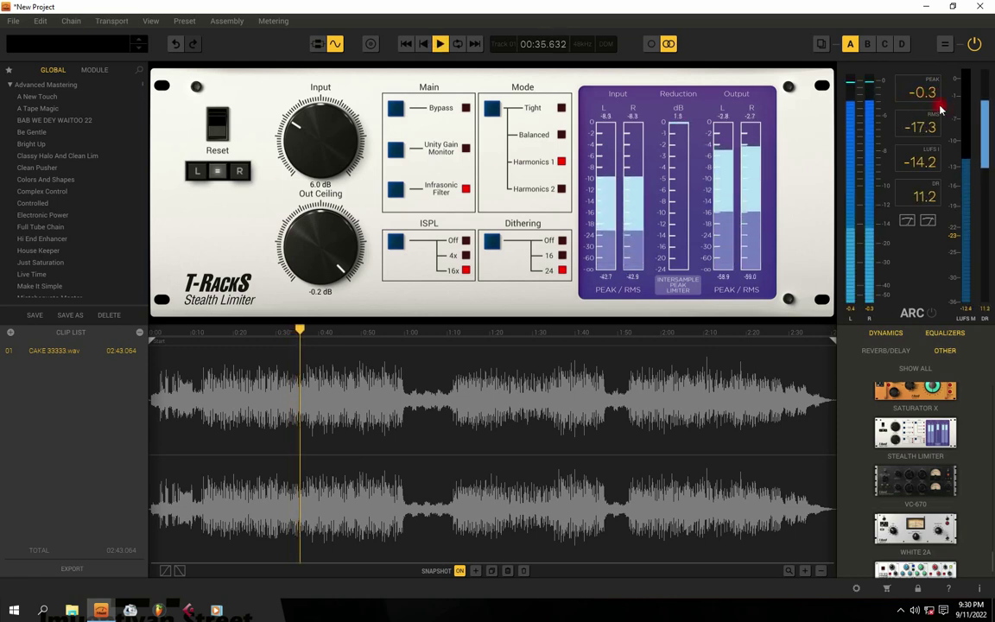
pyautogui.press('space')
pyautogui.press('space')
pyautogui.press('space')
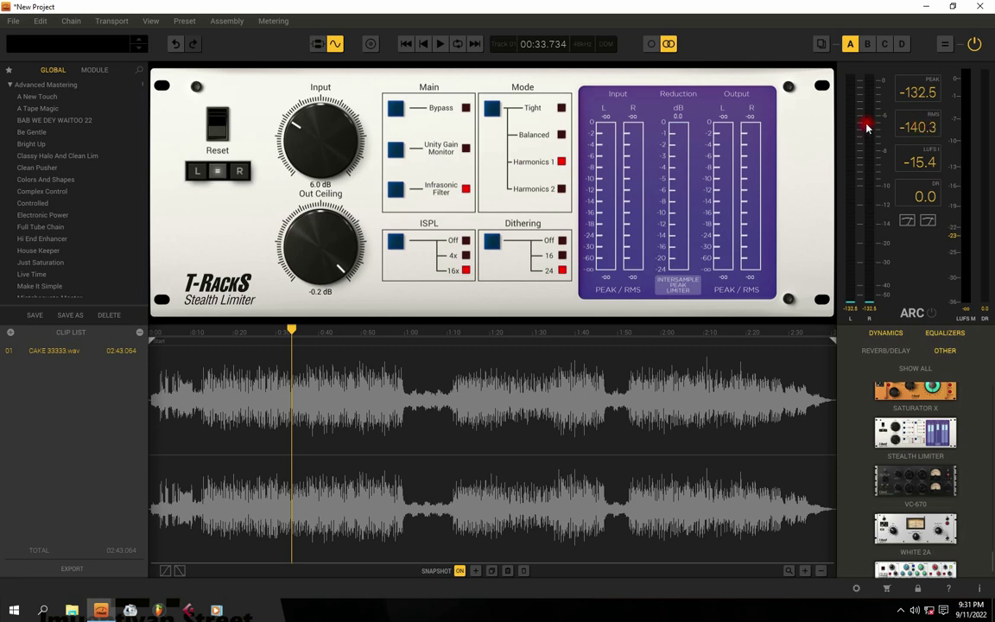
# - Raise the limiter's input to 12.7 dB while the track plays
pyautogui.press('space')
pyautogui.moveTo(320, 165); pyautogui.dragTo(322, 136)
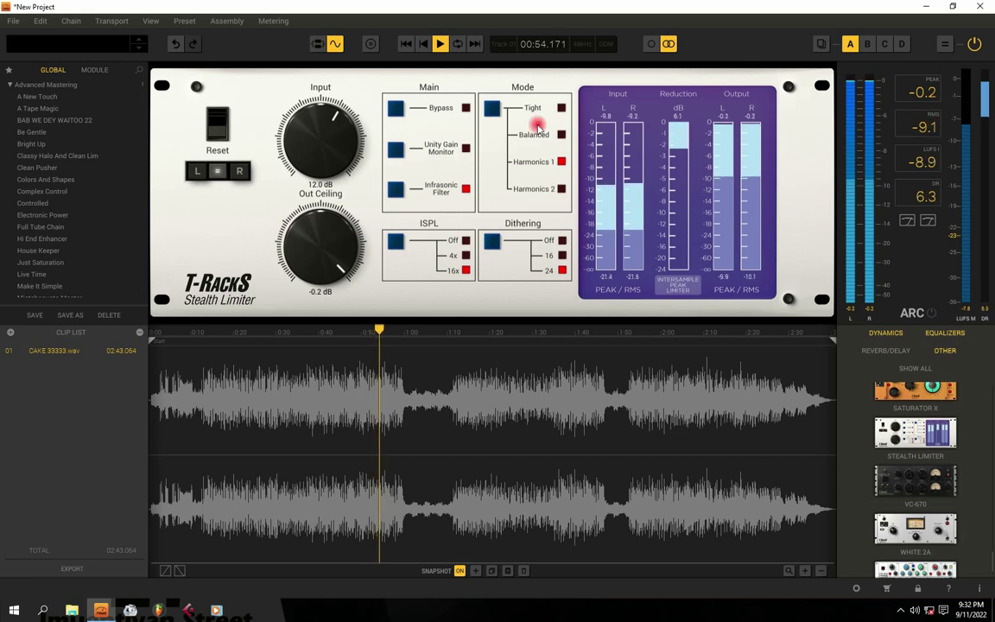
pyautogui.scroll(1, 334, 136)
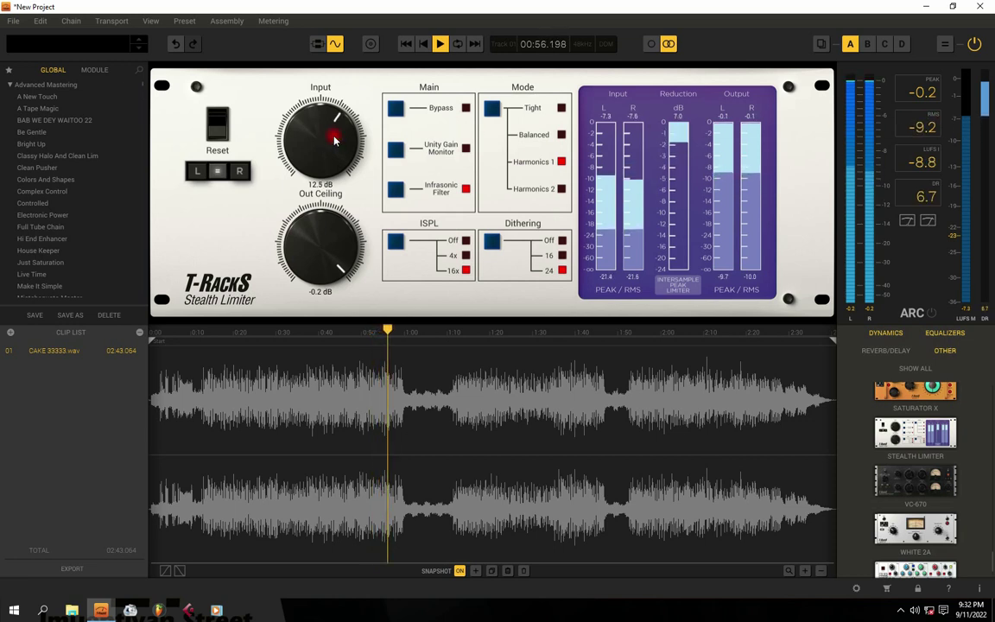
pyautogui.scroll(2, 337, 140)
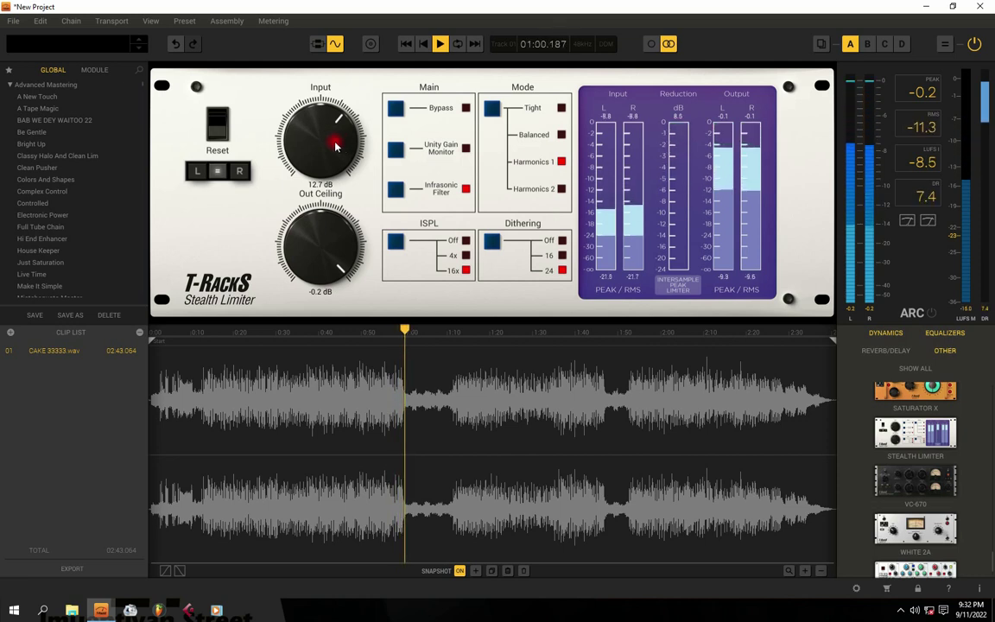
pyautogui.press('space')
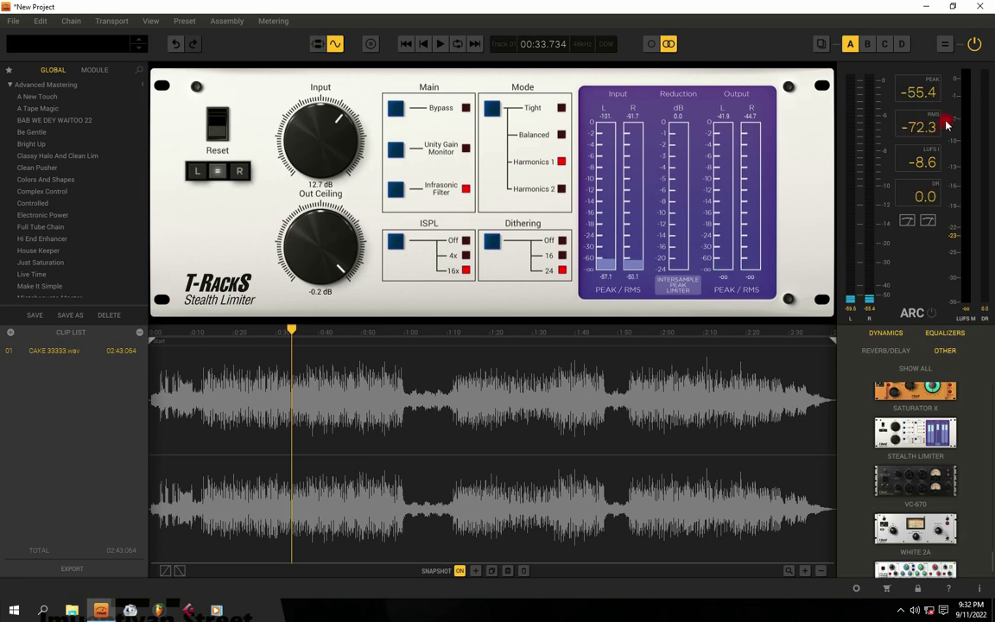
# - Replay the track and examine the overall RMS level and the limiter's gain reduction
pyautogui.press('space')
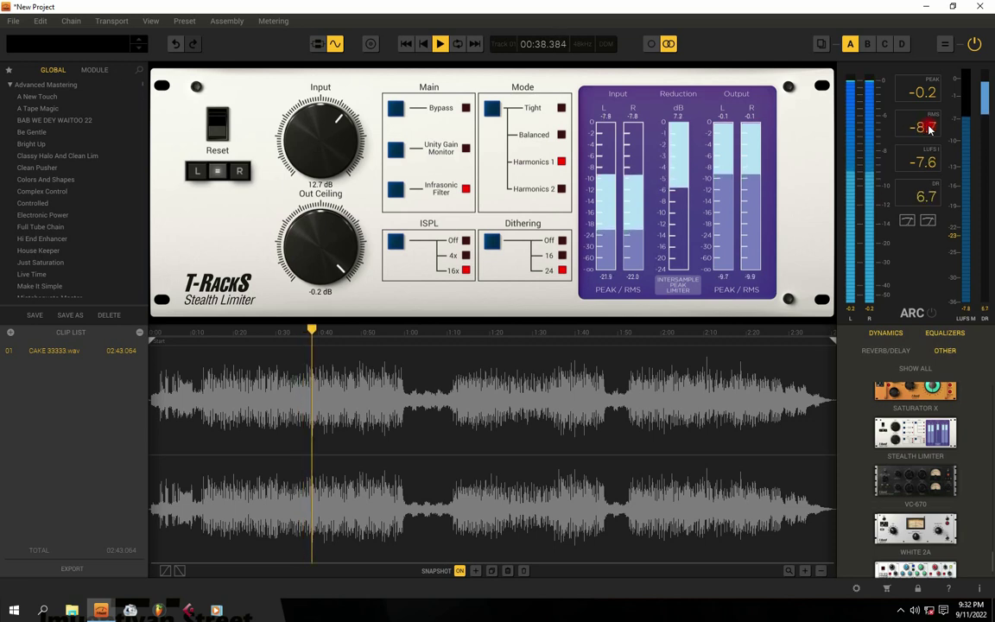
pyautogui.press('space')
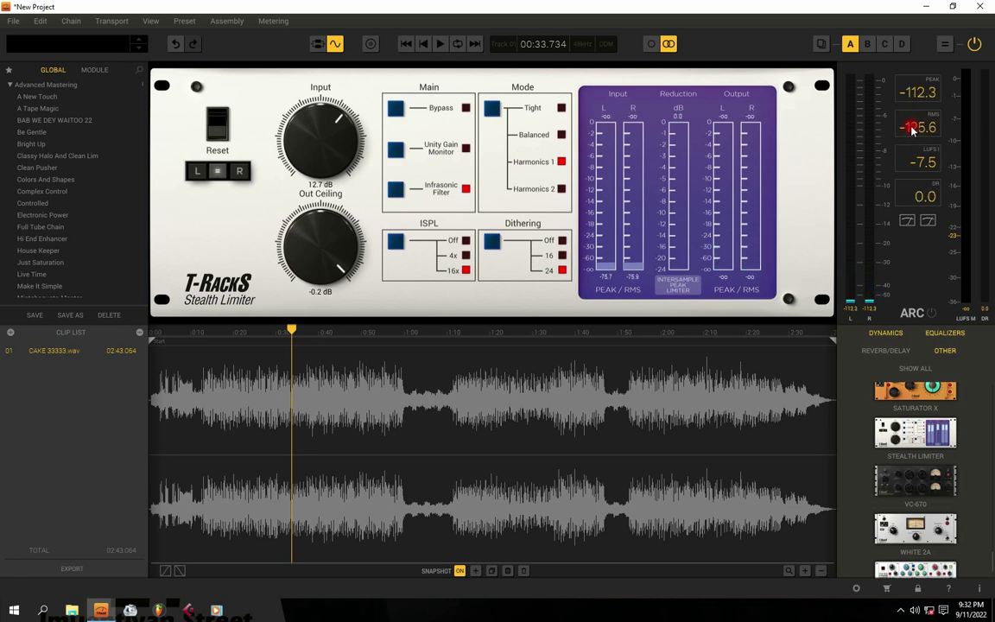
pyautogui.press('space')
pyautogui.press('space')
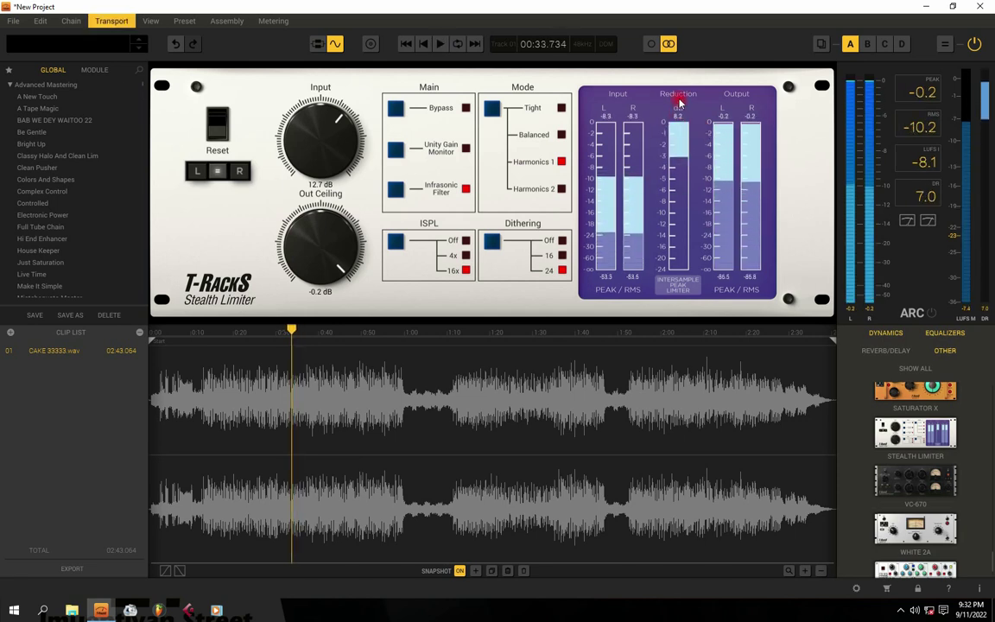
pyautogui.press('space')
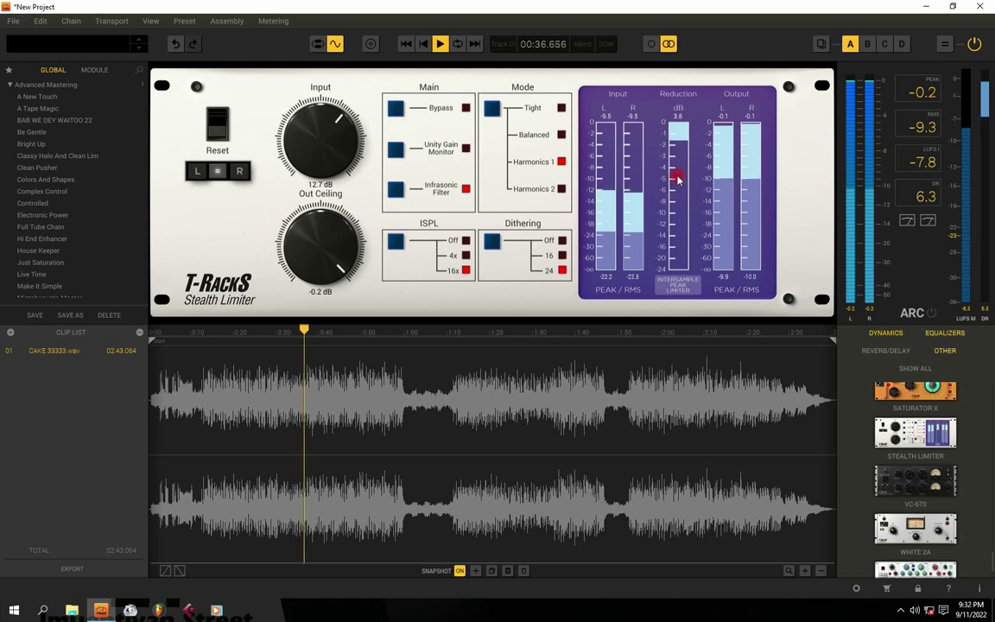
pyautogui.press('space')
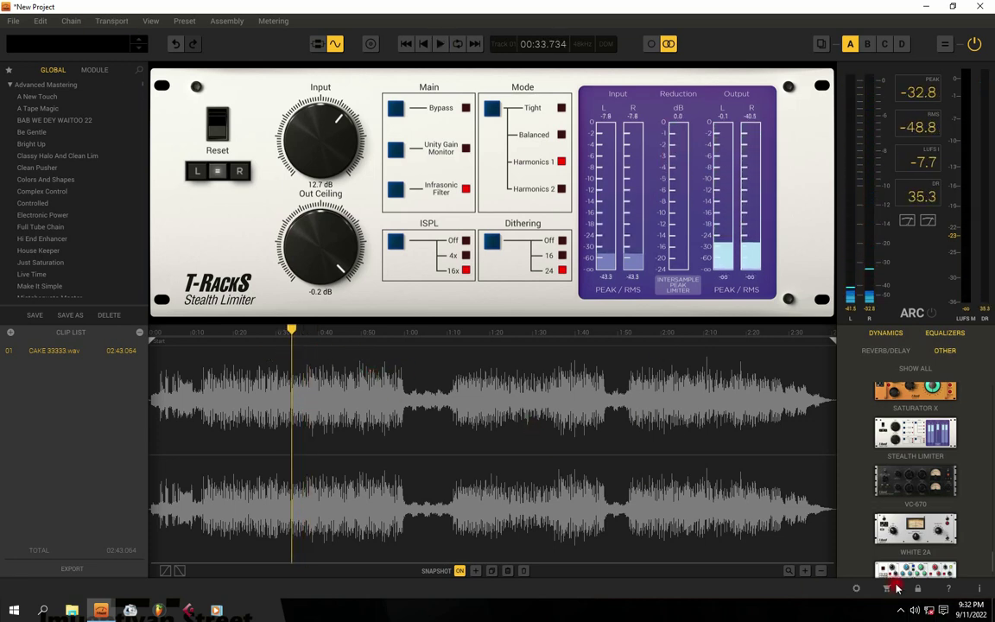
# - Zoom in on the waveform and move the playback position to about 00:35.5
pyautogui.click(788, 566)
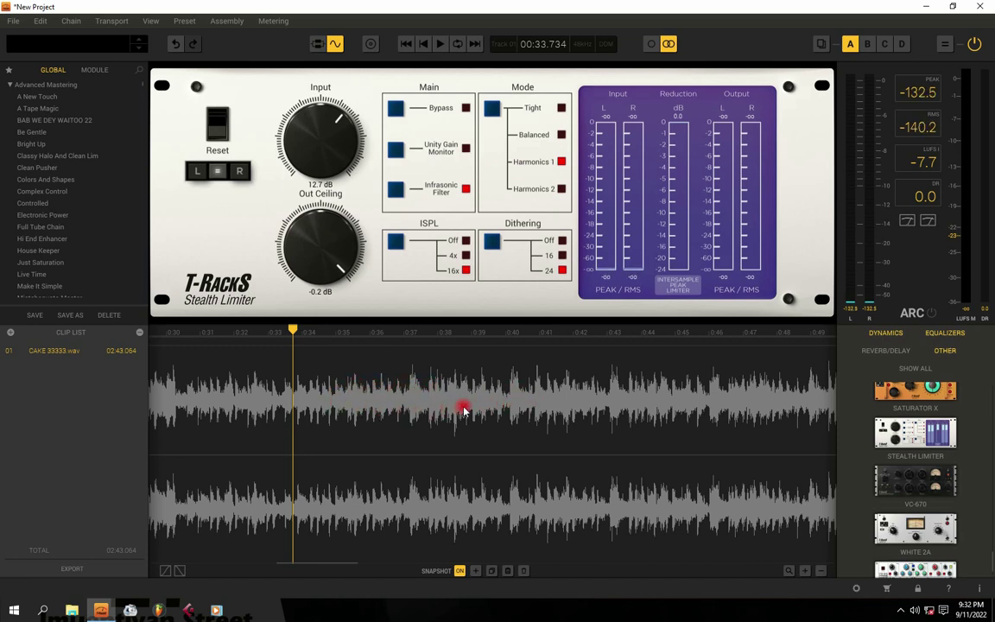
pyautogui.click(353, 394)
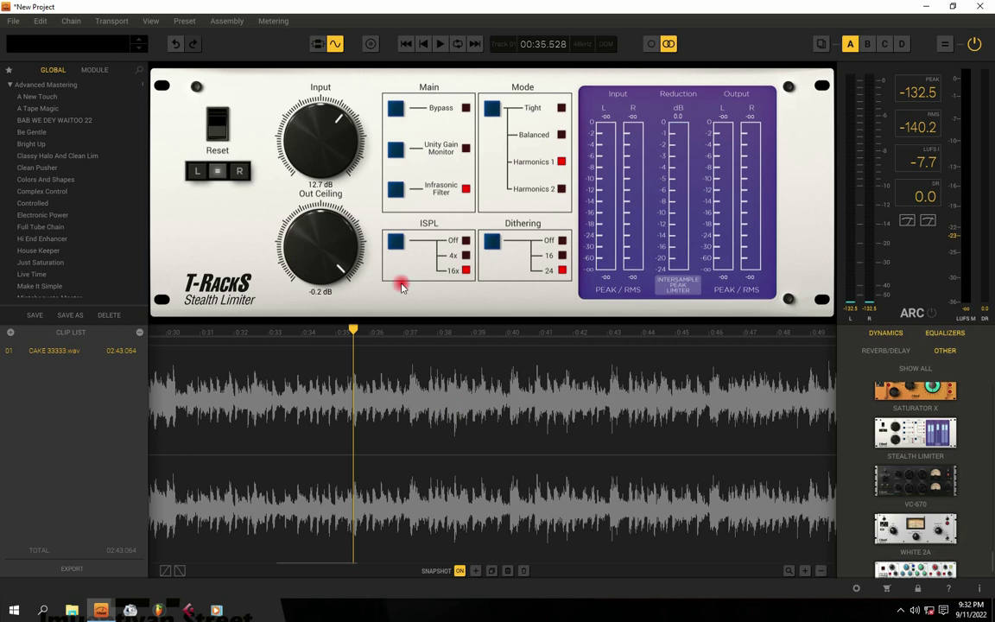
pyautogui.click(820, 572)
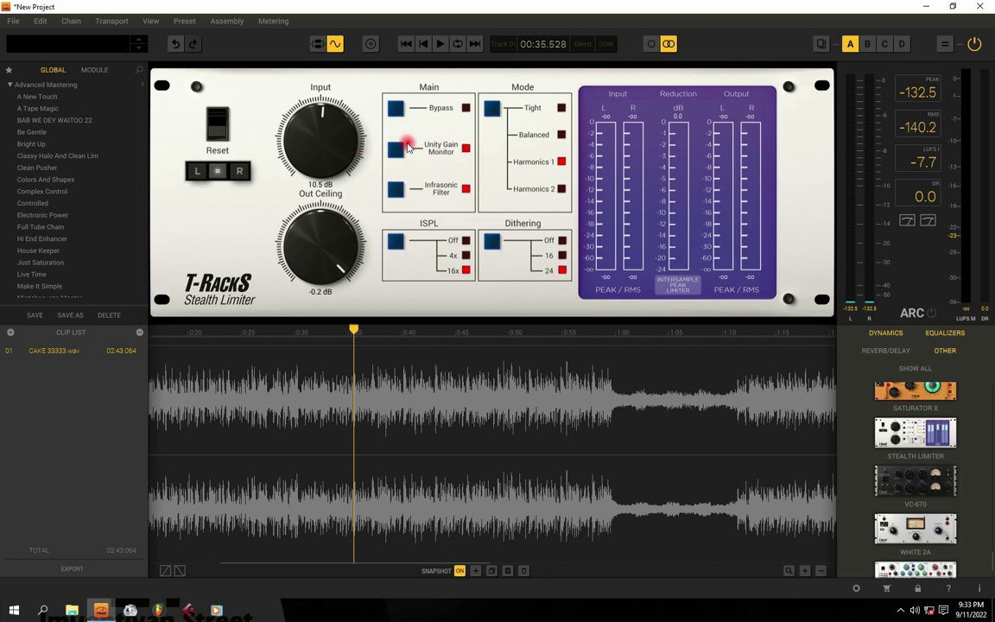
# - Set the limiter's input to 13.7 dB while the track plays, and turn off its Unity Gain Monitor
pyautogui.press('space')
pyautogui.moveTo(361, 149); pyautogui.dragTo(326, 130)
pyautogui.press('space')
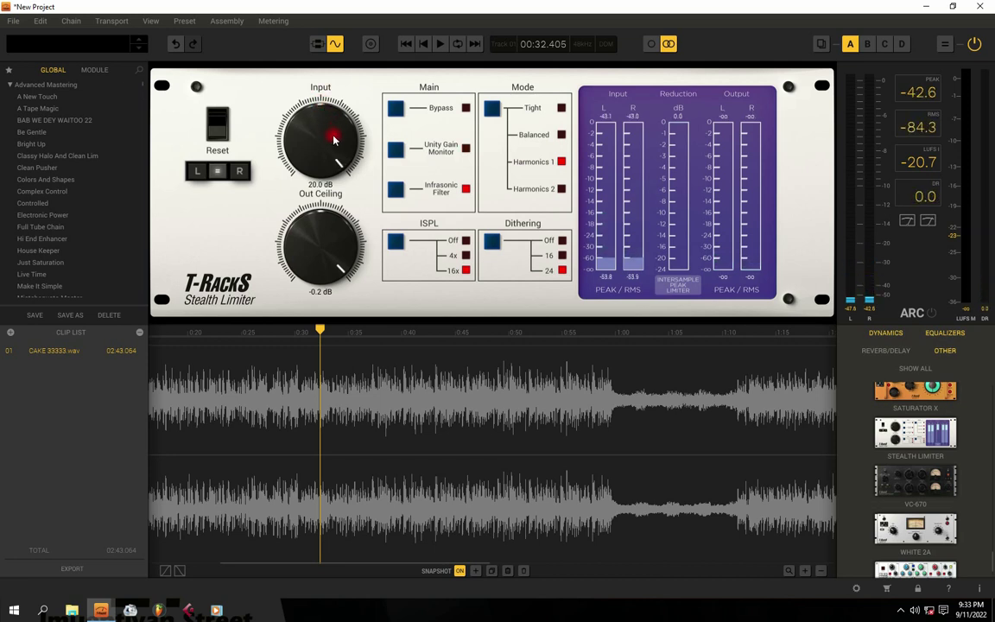
pyautogui.press('space')
pyautogui.moveTo(328, 144); pyautogui.dragTo(336, 197)
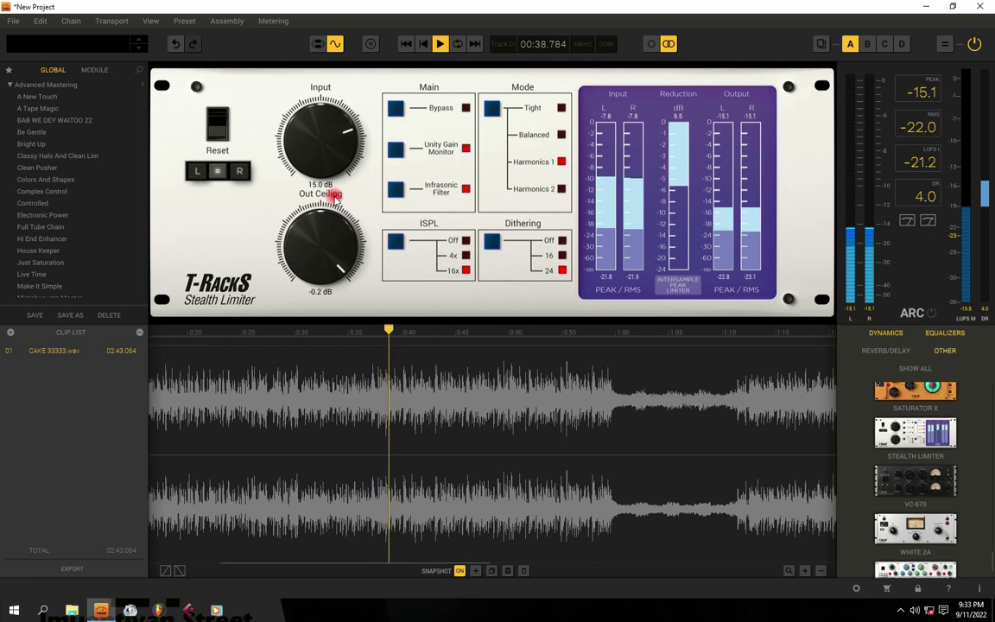
pyautogui.click(324, 161)
pyautogui.moveTo(325, 161); pyautogui.dragTo(327, 172)
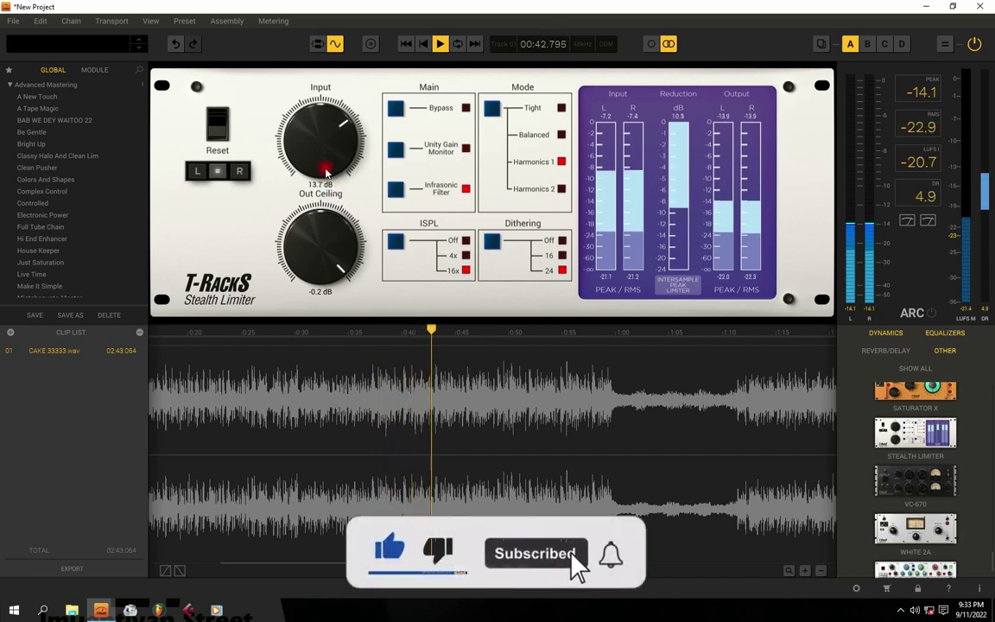
pyautogui.click(467, 136)
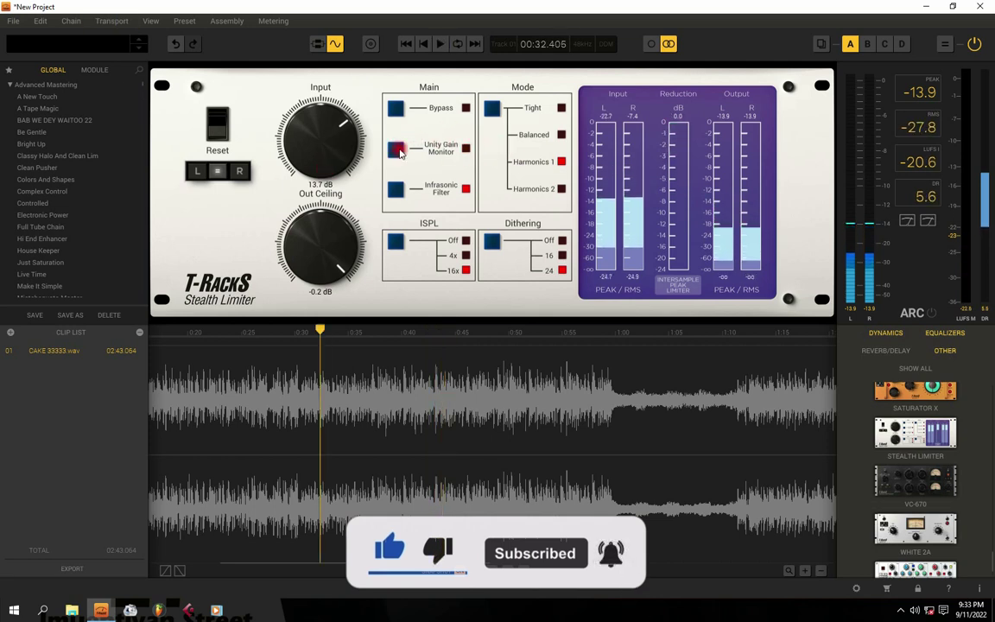
pyautogui.click(411, 149)
# - Compare the peak and RMS levels on the limiter's input and output meters and its gain reduction during playback
pyautogui.click(582, 127)
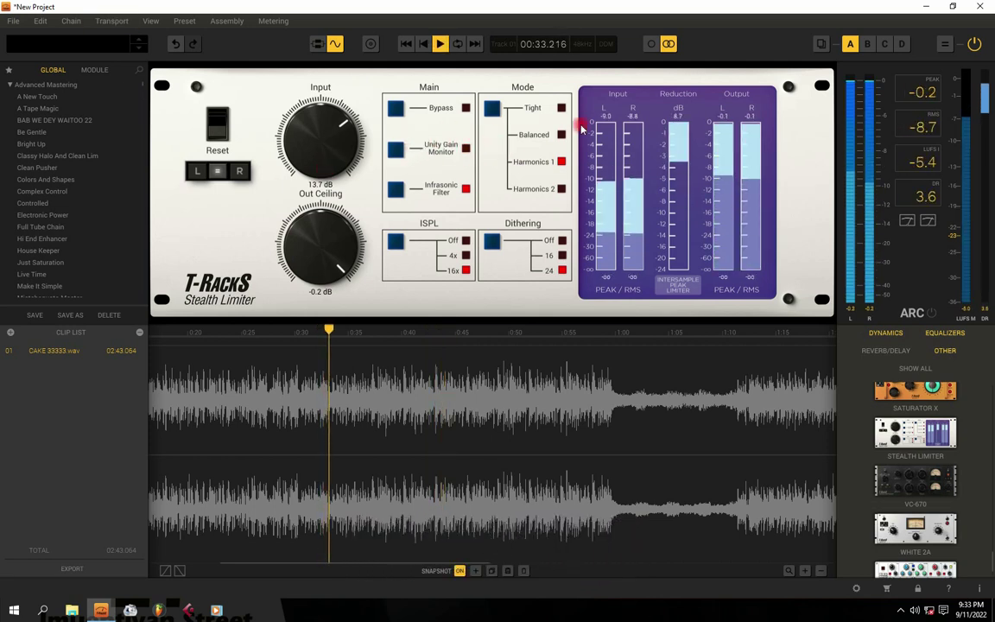
pyautogui.click(666, 103)
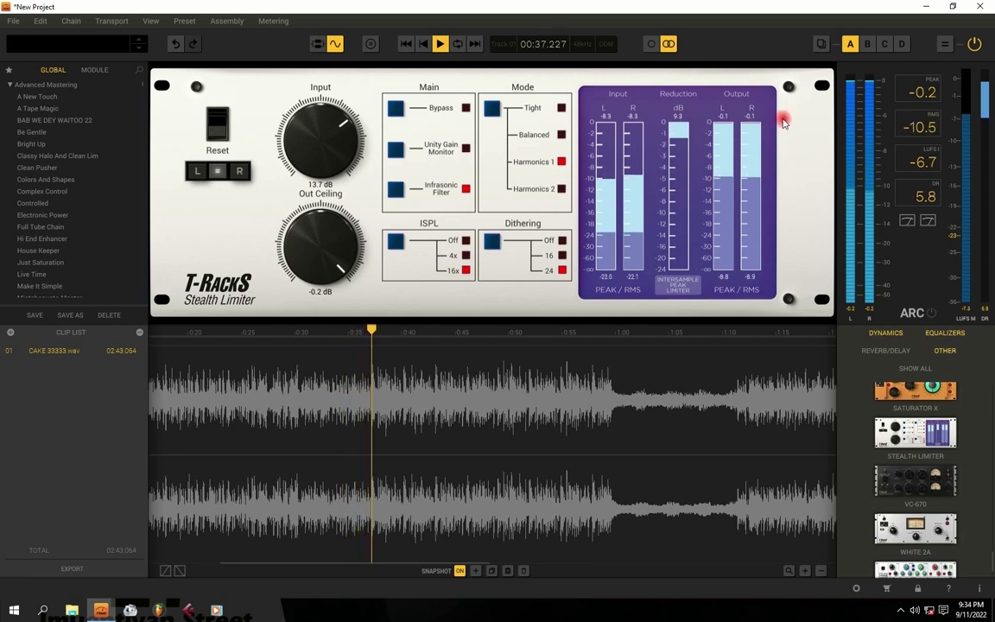
pyautogui.click(751, 142)
pyautogui.click(584, 186)
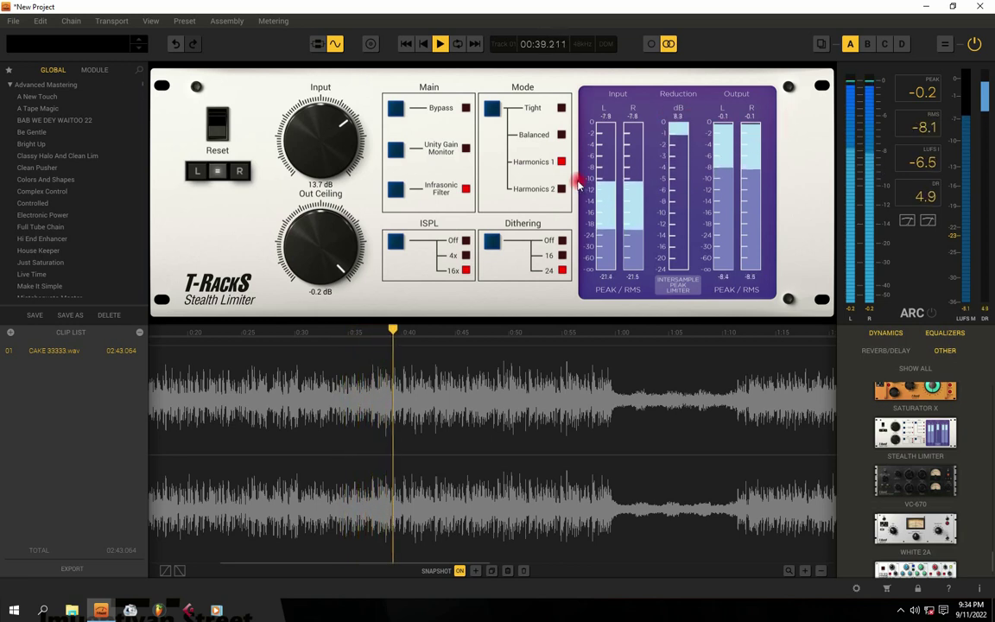
pyautogui.click(711, 166)
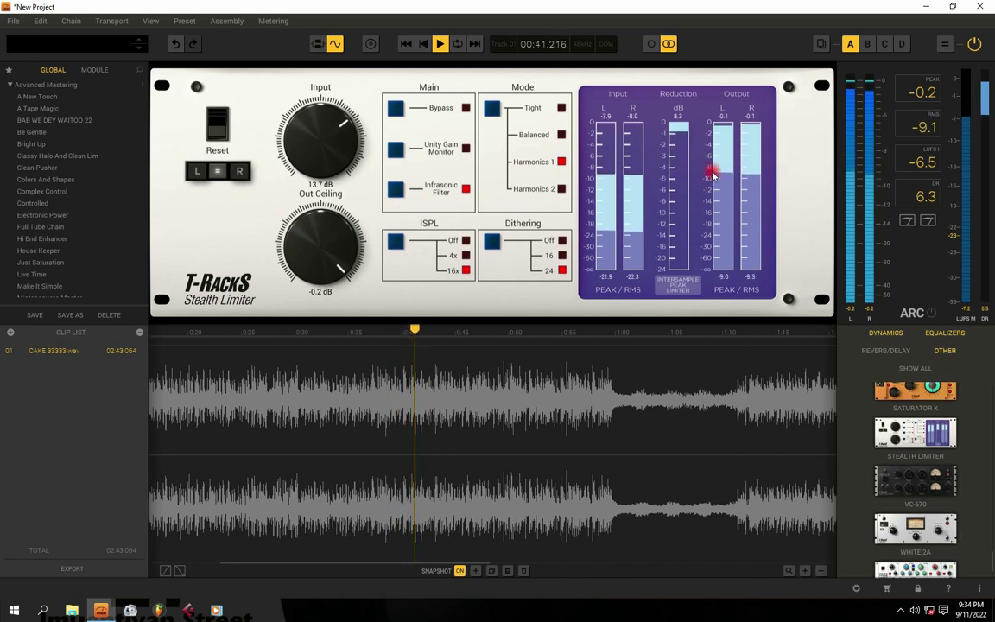
pyautogui.click(627, 230)
pyautogui.click(705, 172)
pyautogui.click(708, 177)
# - Try the limiter's input at 14.0 dB and check the levels during playback
pyautogui.moveTo(336, 154); pyautogui.dragTo(337, 142)
pyautogui.click(910, 84)
pyautogui.click(629, 129)
pyautogui.click(517, 357)
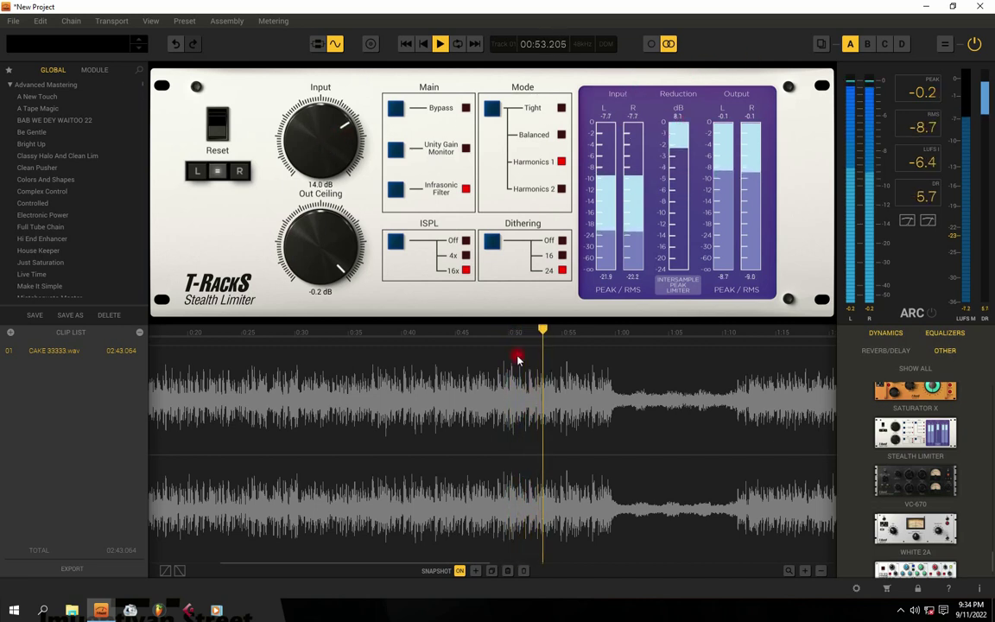
# - Show the track's full waveform from start to end while it plays
pyautogui.click(805, 571)
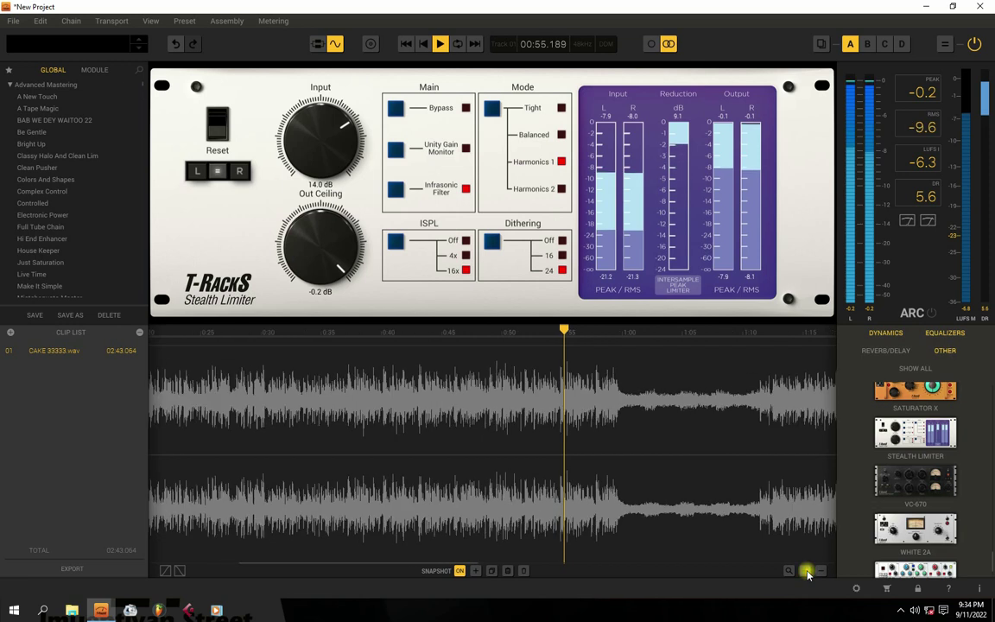
pyautogui.click(816, 573)
pyautogui.click(815, 573)
pyautogui.click(474, 377)
pyautogui.click(449, 242)
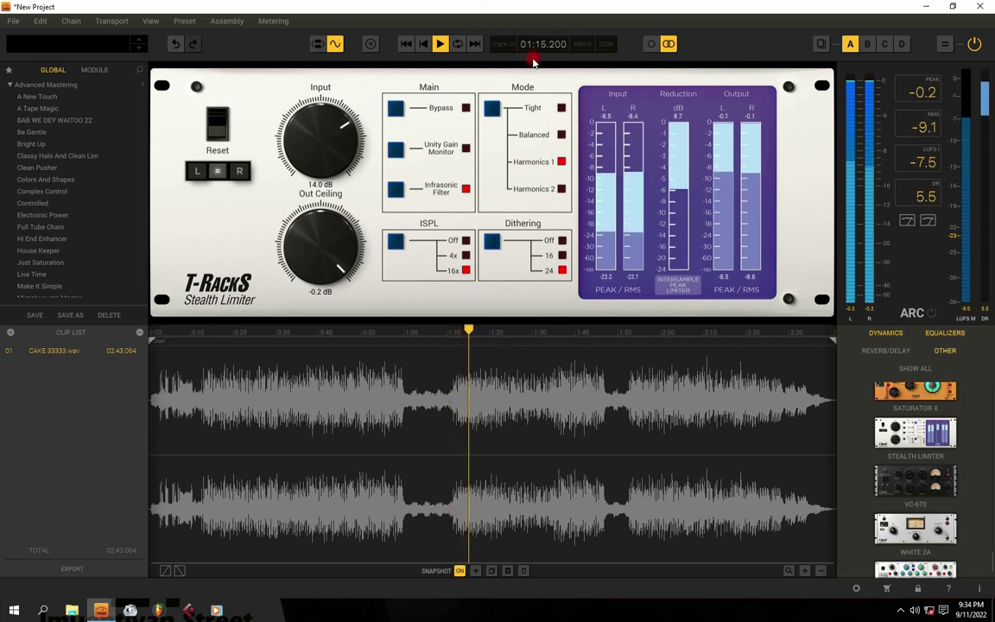
# - Set the limiter's input to 13.7 dB and show the processing chain in place of the waveform
pyautogui.scroll(-3, 308, 145)
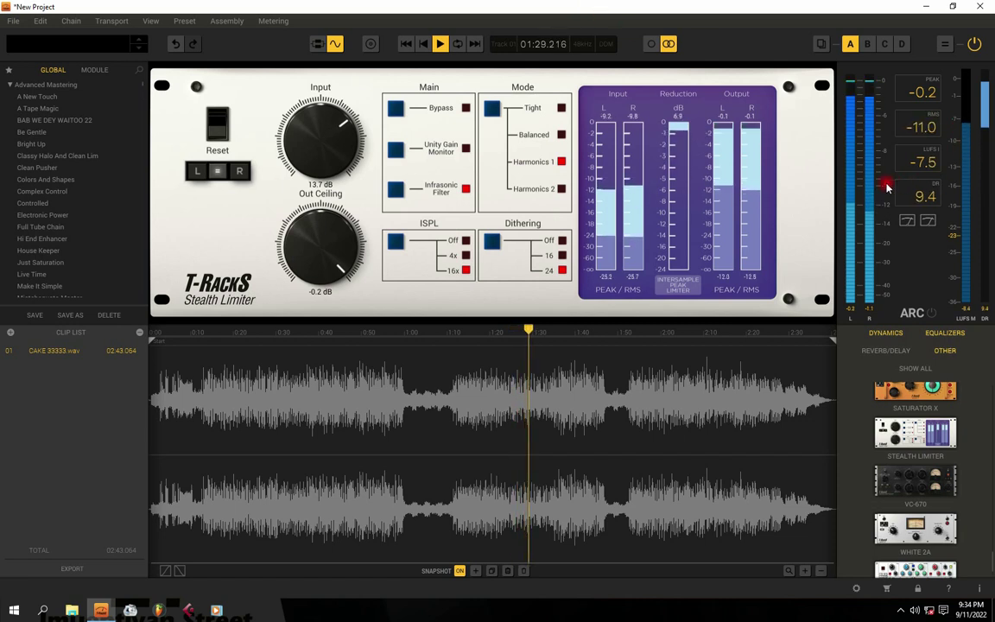
pyautogui.press('space')
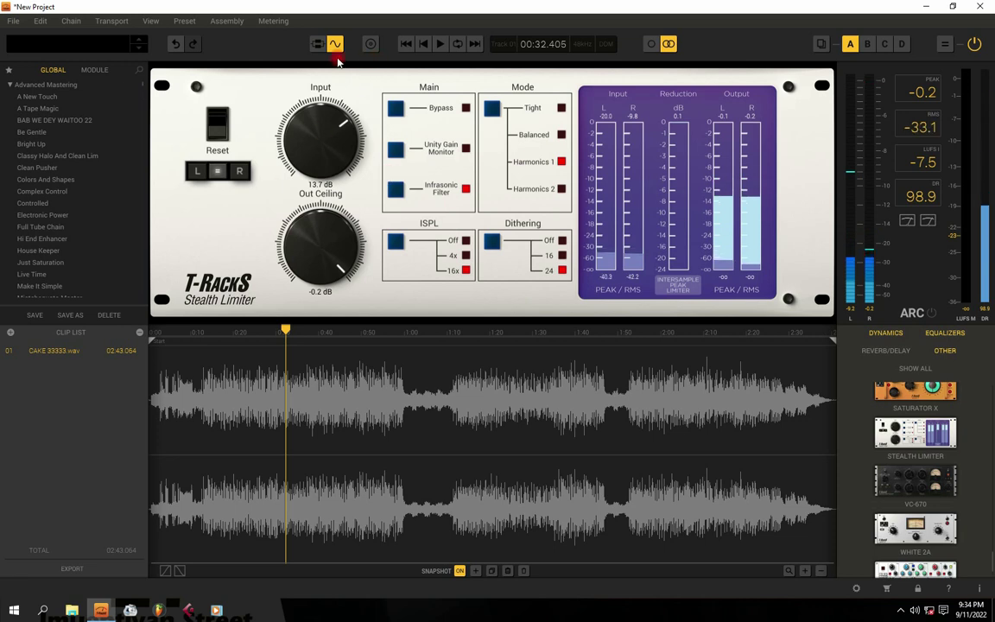
pyautogui.click(317, 43)
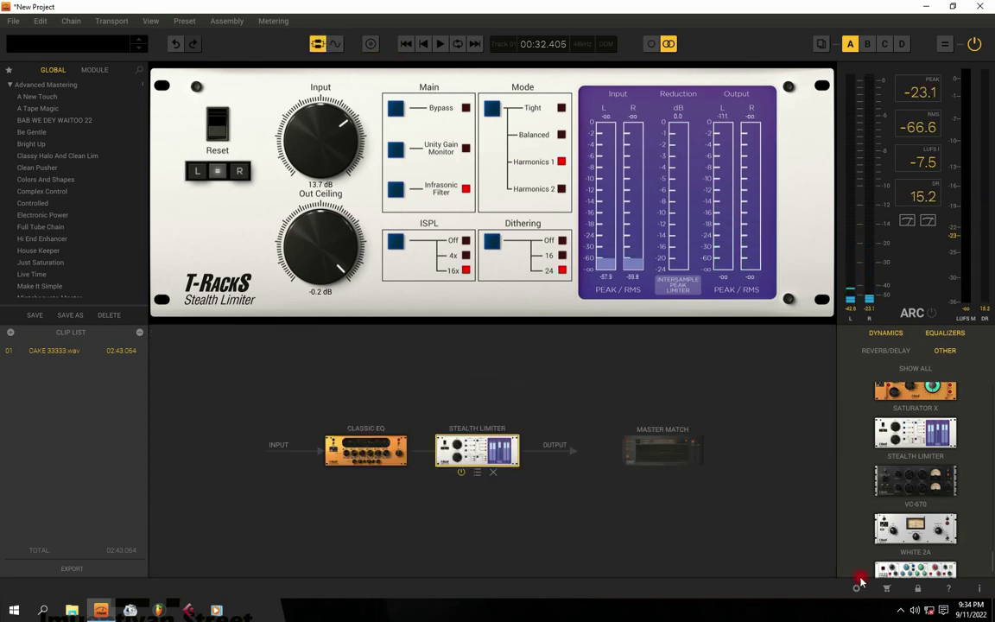
pyautogui.click(901, 612)
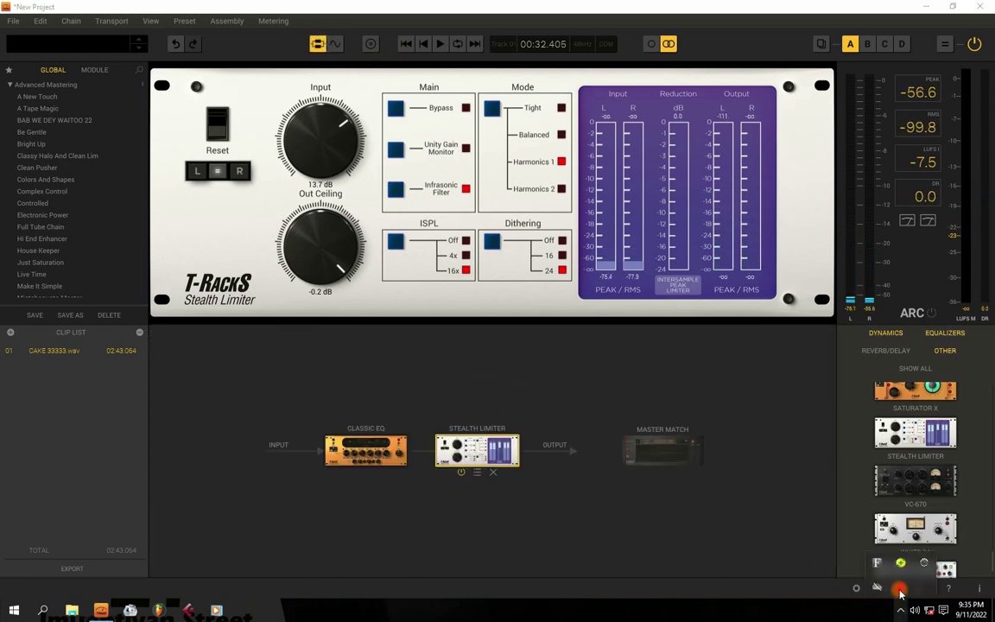
pyautogui.click(901, 588)
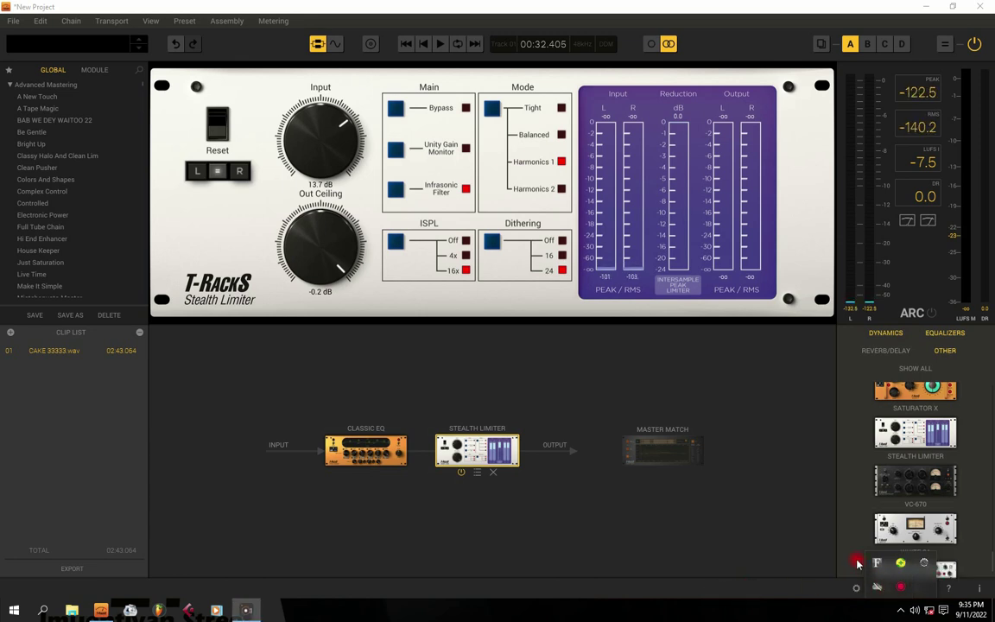
# - Switch off the Stealth Limiter's Infrasonic Filter and listen to the track without it
pyautogui.click(857, 563)
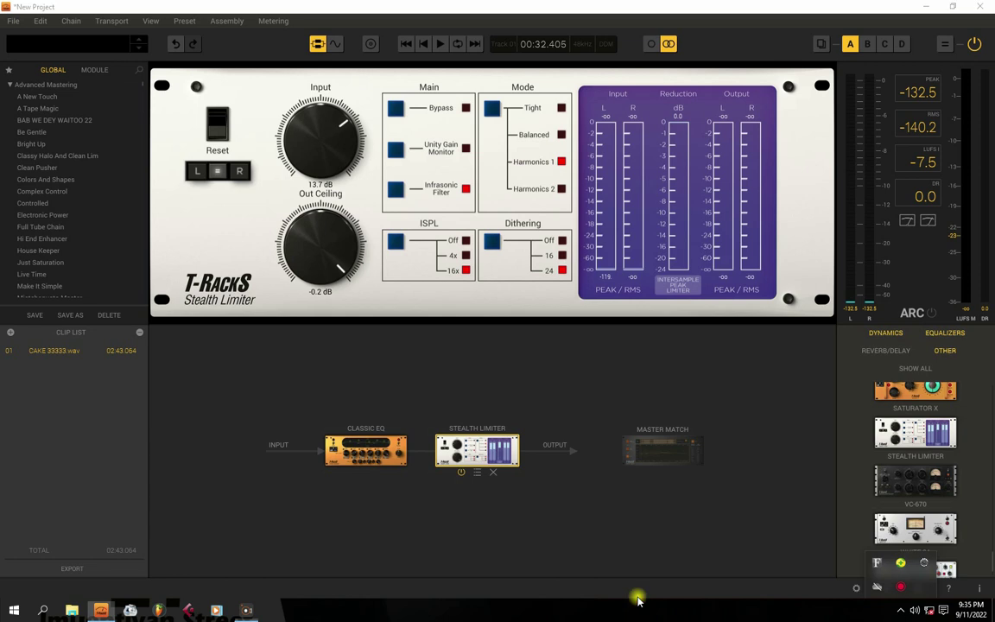
pyautogui.press('space')
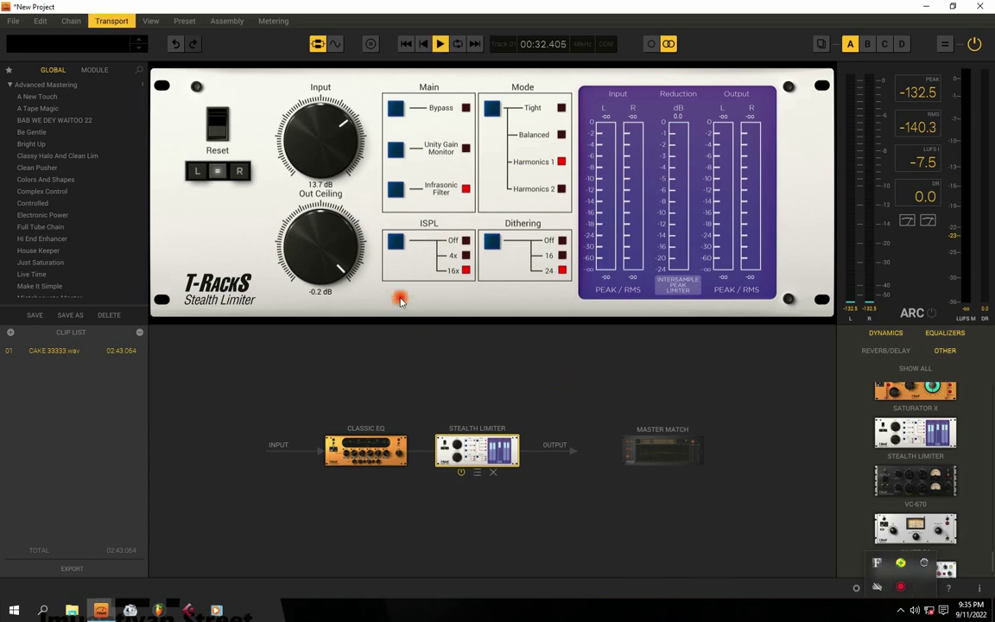
pyautogui.press('space')
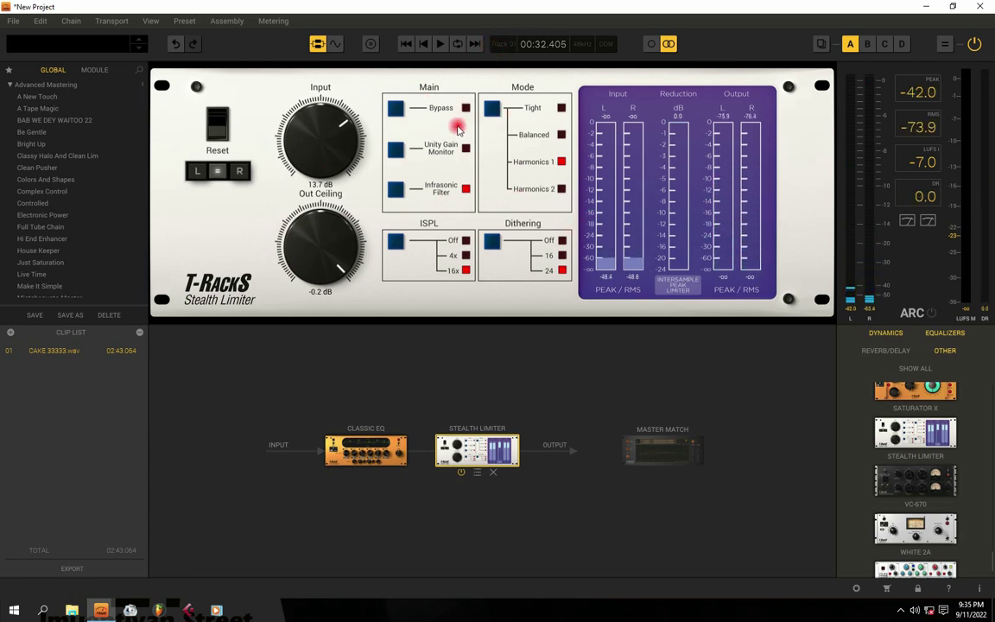
pyautogui.click(467, 191)
pyautogui.press('space')
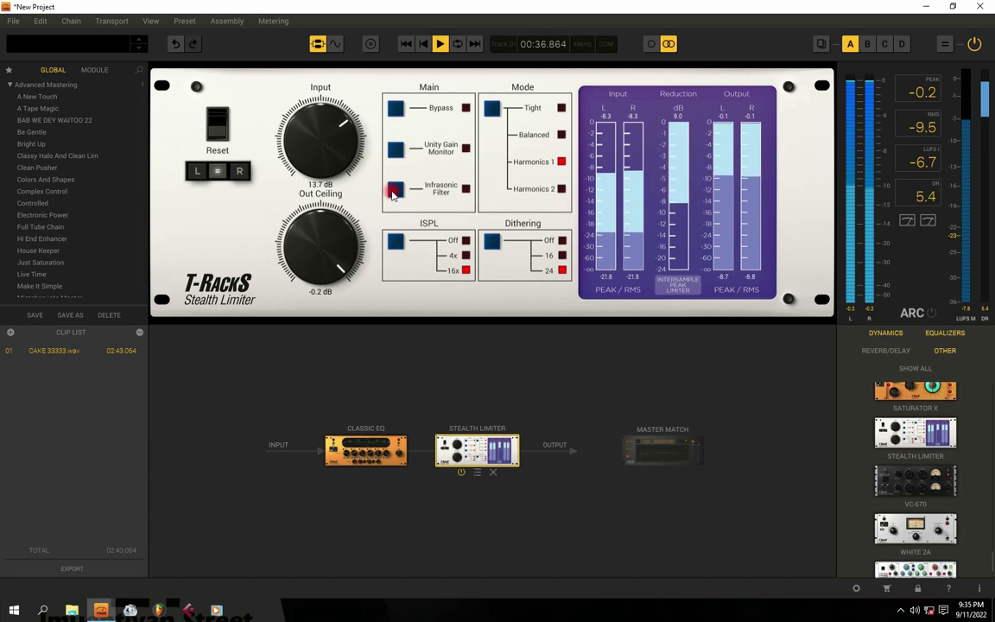
pyautogui.click(393, 190)
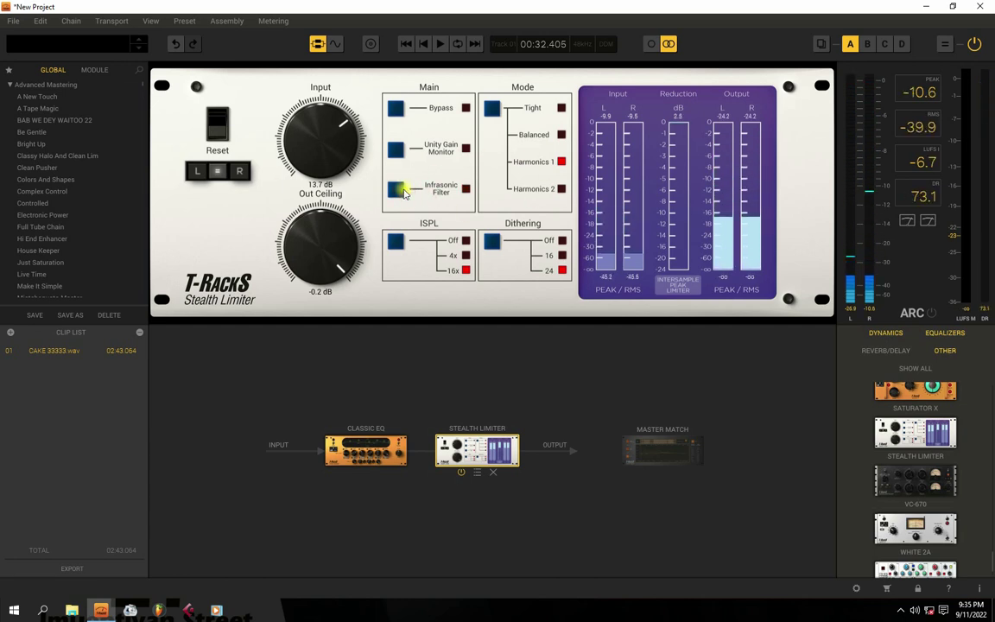
# - Raise the limiter's input to 13.9 dB during playback and stop the track
pyautogui.press('space')
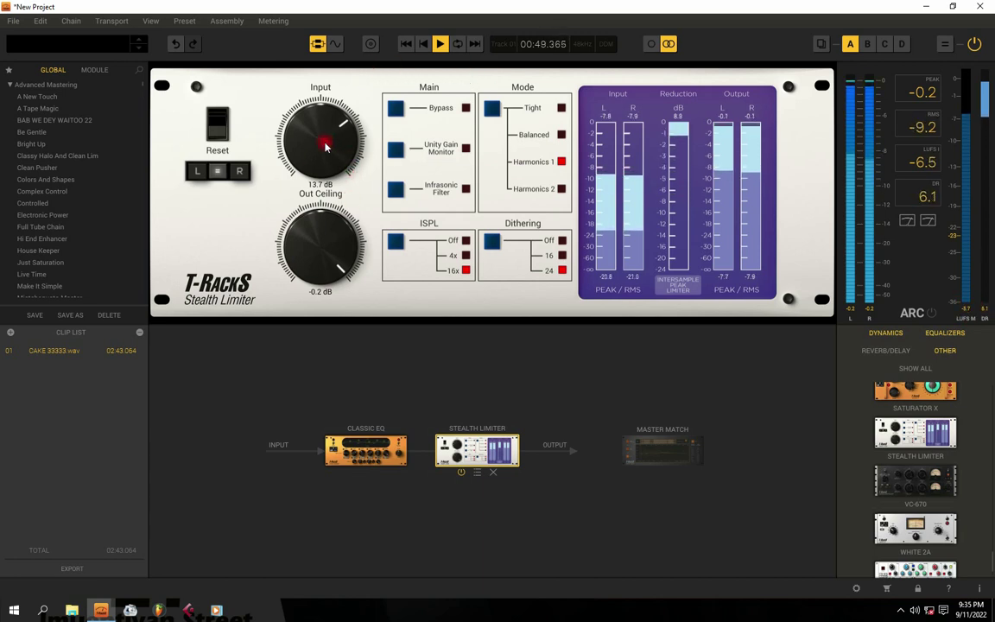
pyautogui.moveTo(326, 145); pyautogui.dragTo(374, 149)
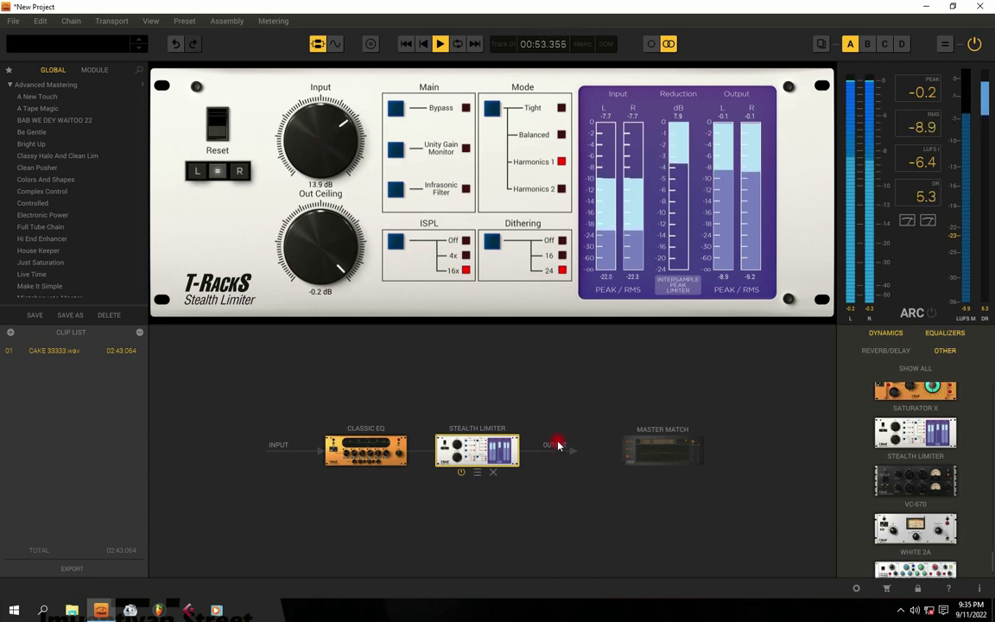
pyautogui.press('space')
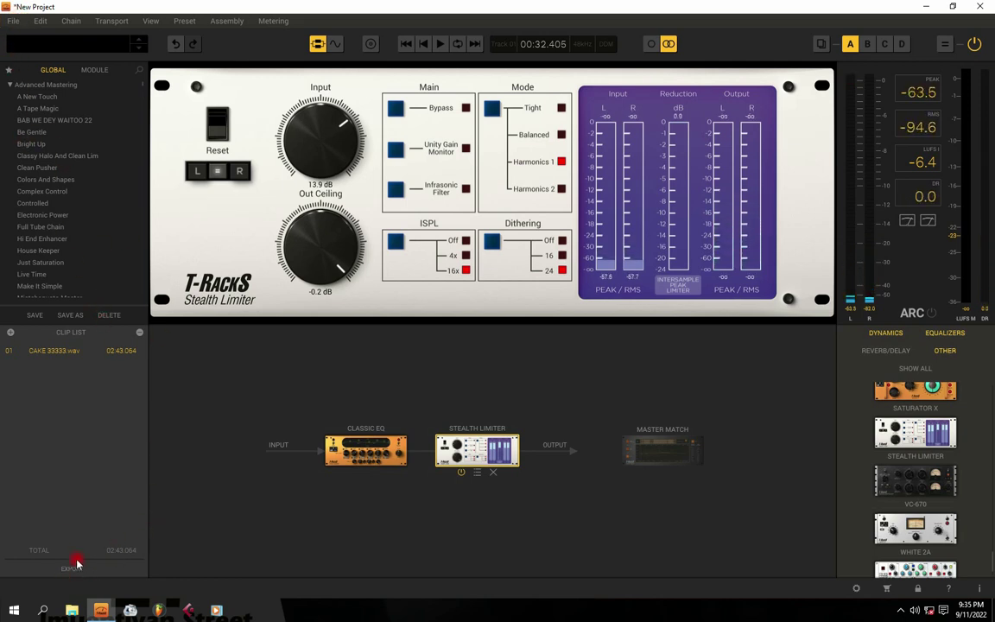
# - Start exporting the current file as a 48000 Hz WAV with the resolution set to 24 bit
pyautogui.click(71, 570)
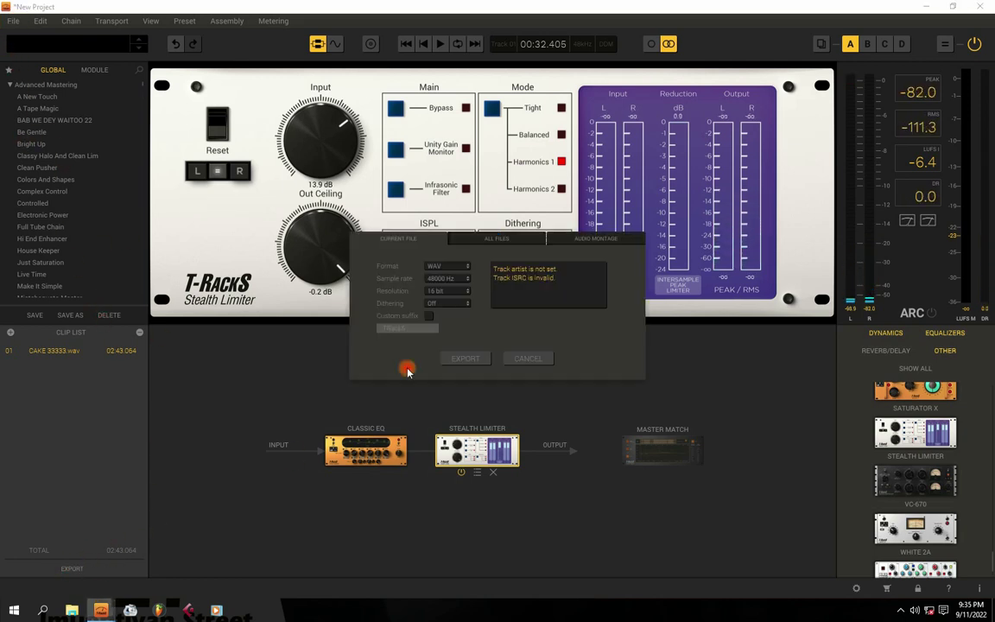
pyautogui.click(447, 290)
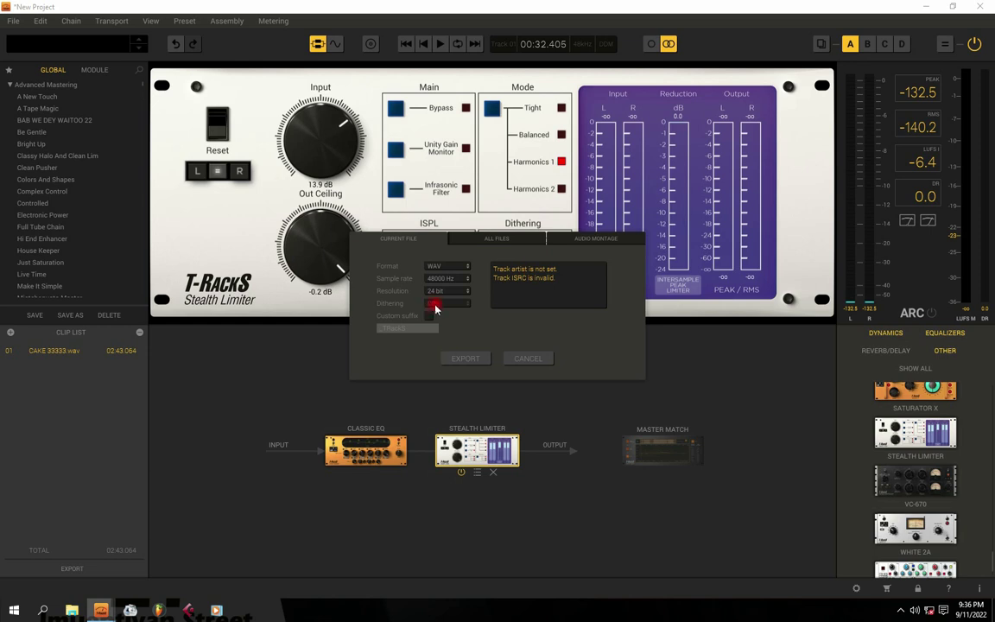
pyautogui.click(466, 358)
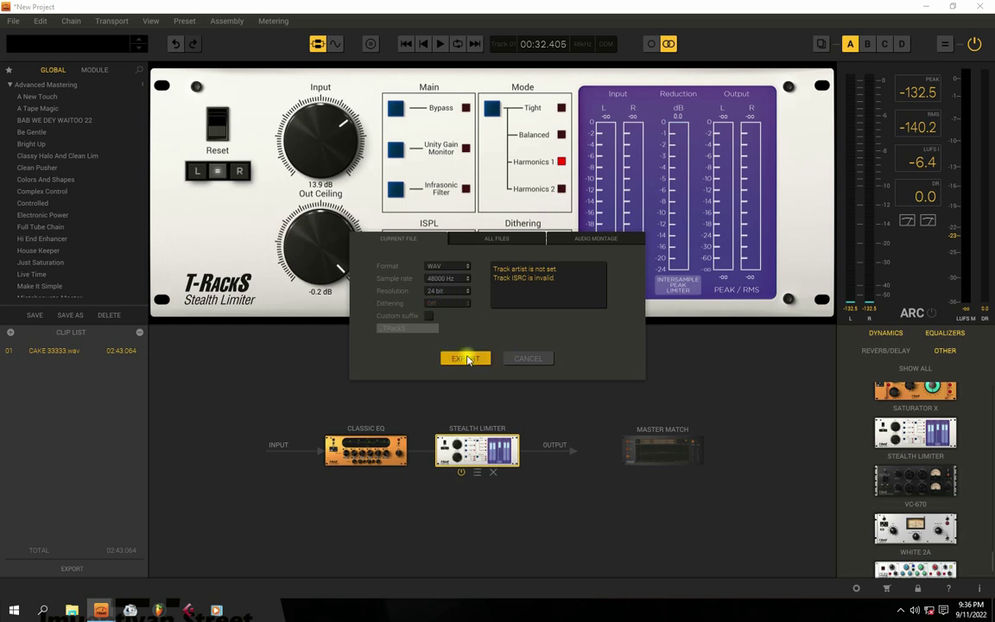
pyautogui.click(410, 280)
pyautogui.moveTo(466, 162); pyautogui.dragTo(366, 136)
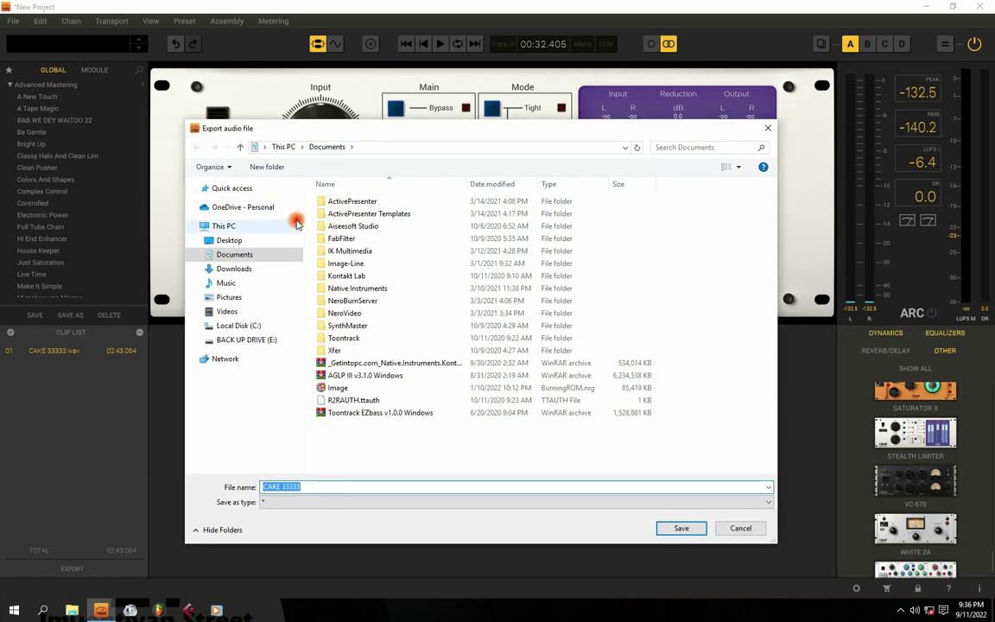
# - Choose the KAKE folder on the Desktop as the export location
pyautogui.click(228, 241)
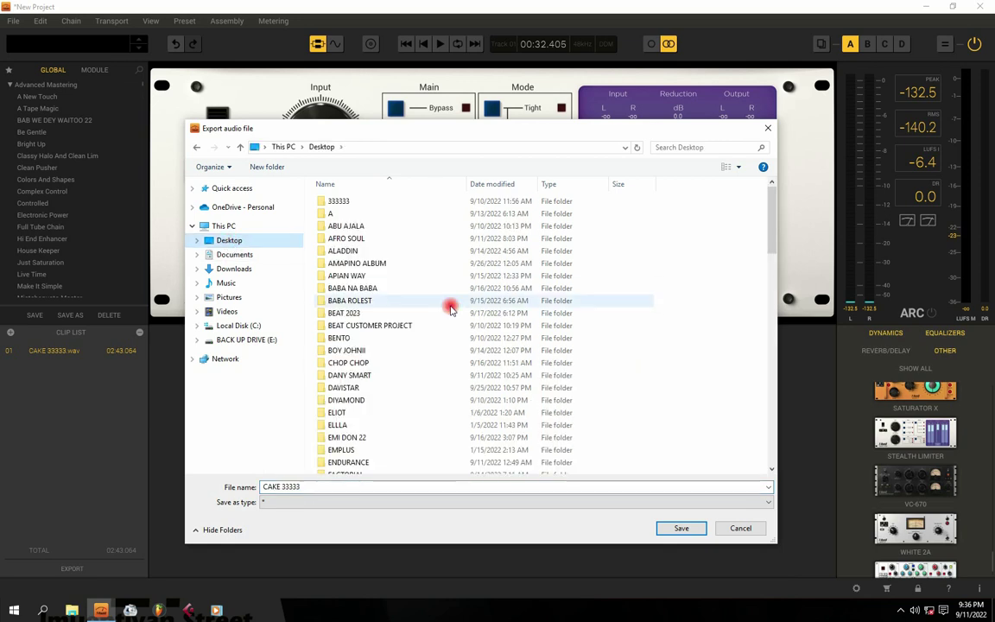
pyautogui.doubleClick(316, 338)
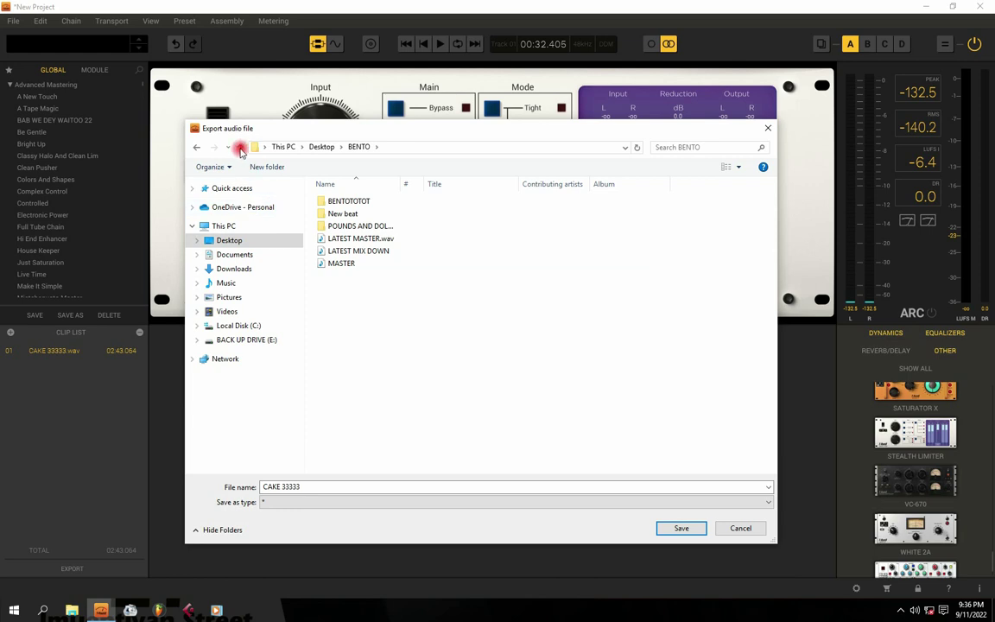
pyautogui.click(197, 147)
pyautogui.click(349, 375)
pyautogui.click(356, 412)
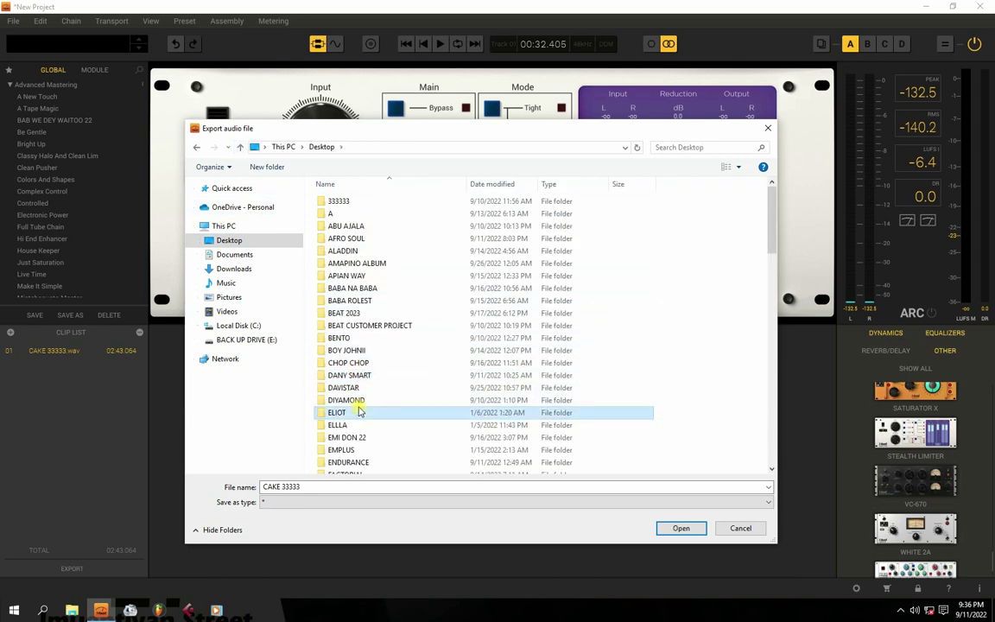
pyautogui.scroll(-4, 337, 401)
pyautogui.scroll(-4, 386, 295)
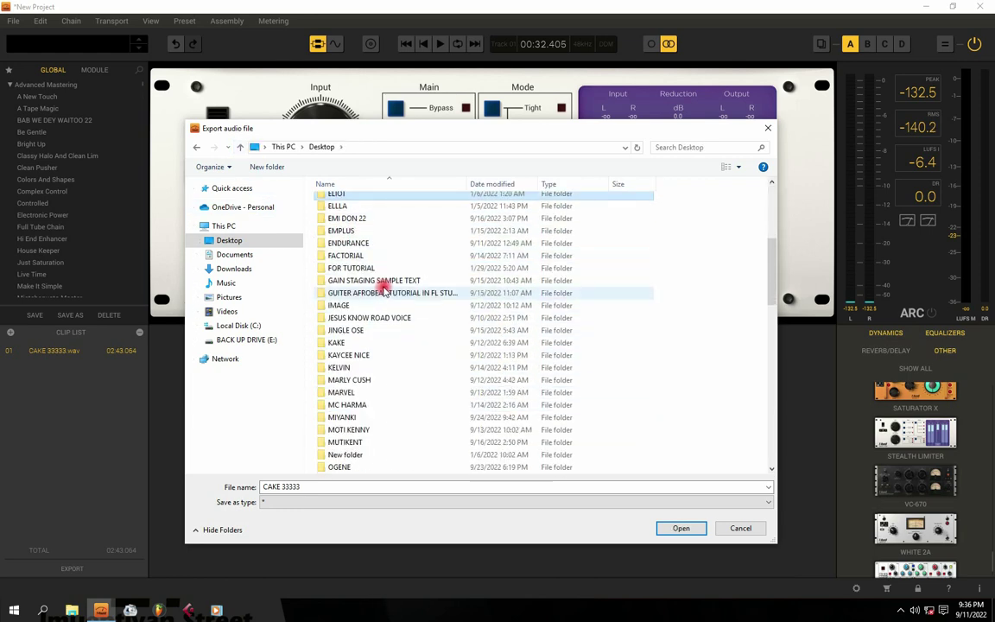
pyautogui.scroll(-2, 385, 291)
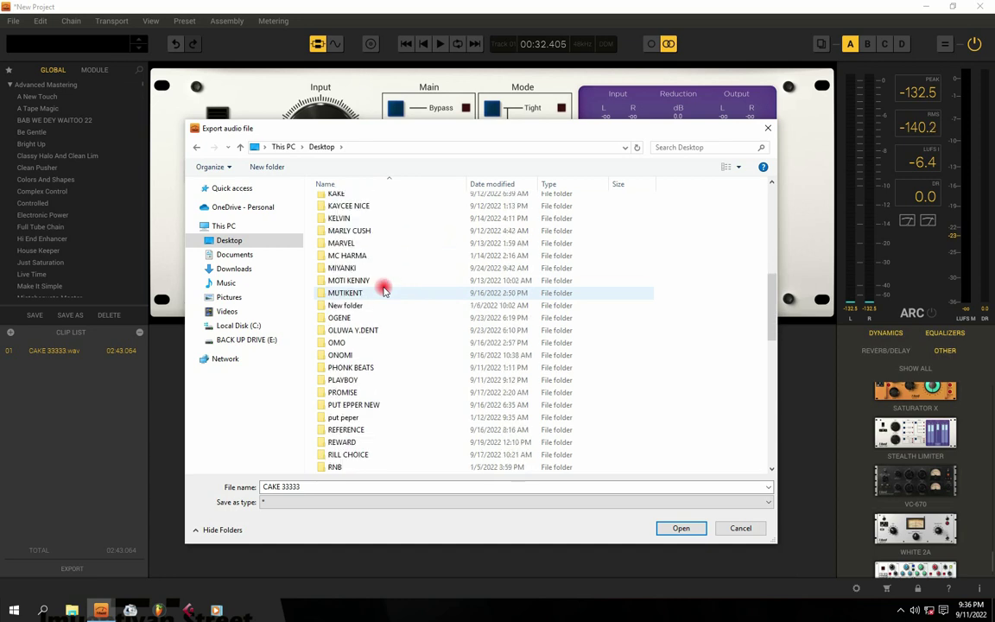
pyautogui.scroll(-1, 384, 291)
pyautogui.scroll(-1, 384, 291)
pyautogui.scroll(2, 382, 284)
pyautogui.click(350, 284)
pyautogui.scroll(-5, 405, 262)
pyautogui.click(404, 262)
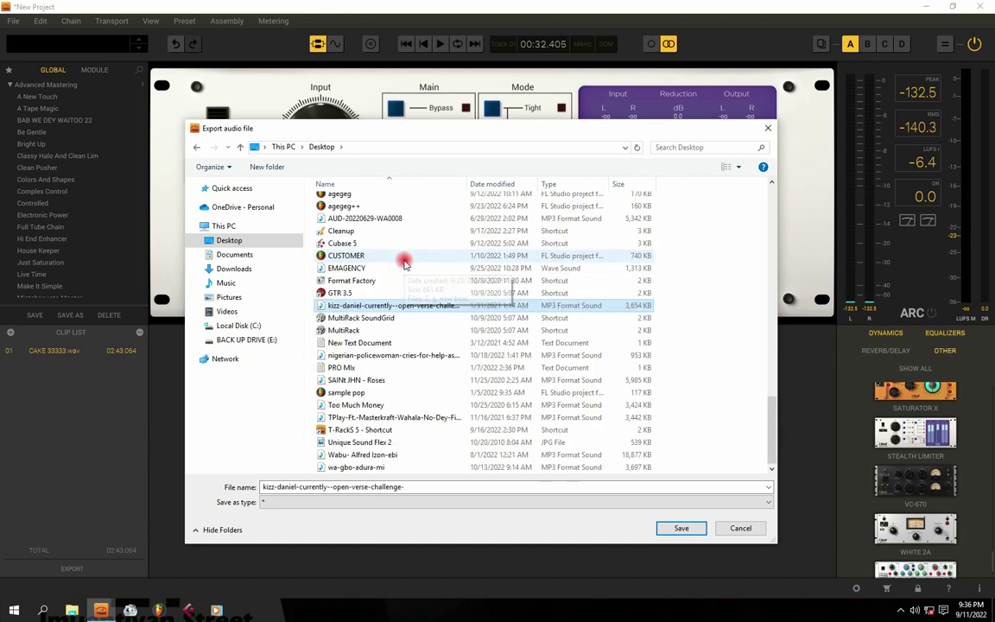
pyautogui.scroll(6, 432, 272)
pyautogui.click(351, 201)
pyautogui.doubleClick(351, 201)
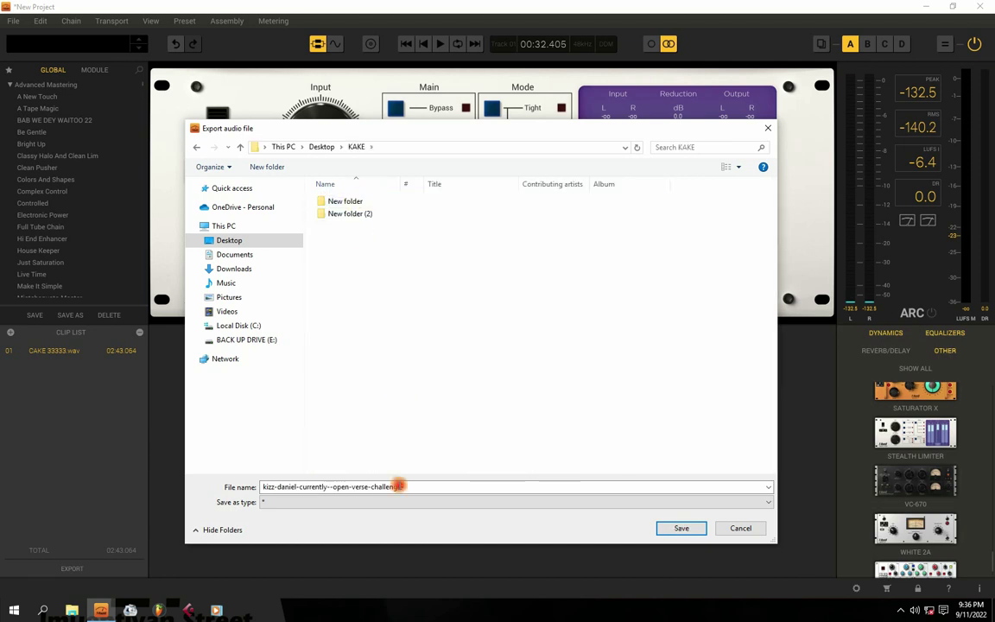
# - Name the exported audio file mster and save it in the KAKE folder
pyautogui.click(411, 487)
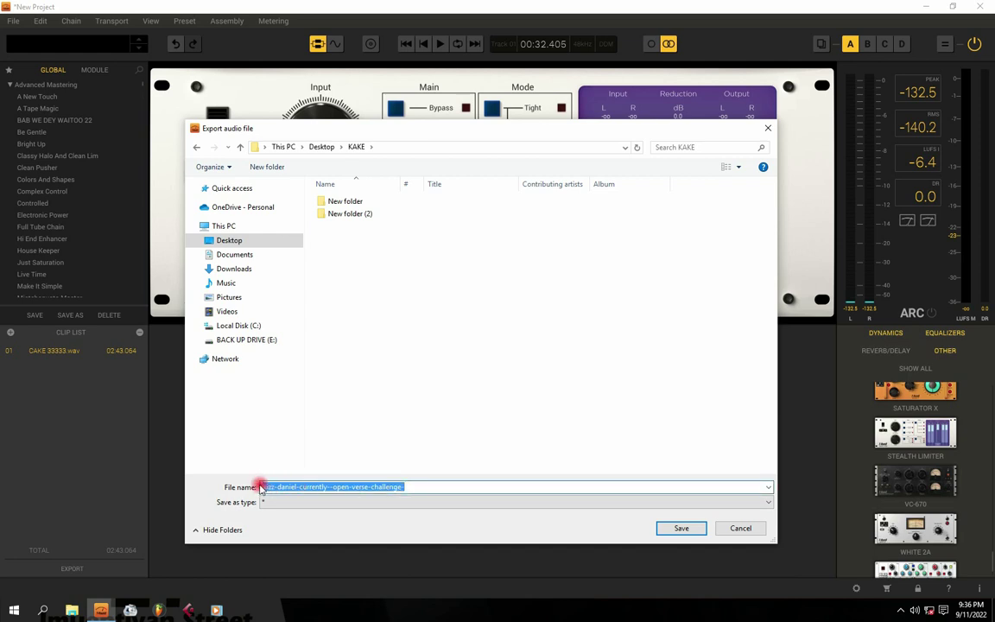
pyautogui.write('mster')
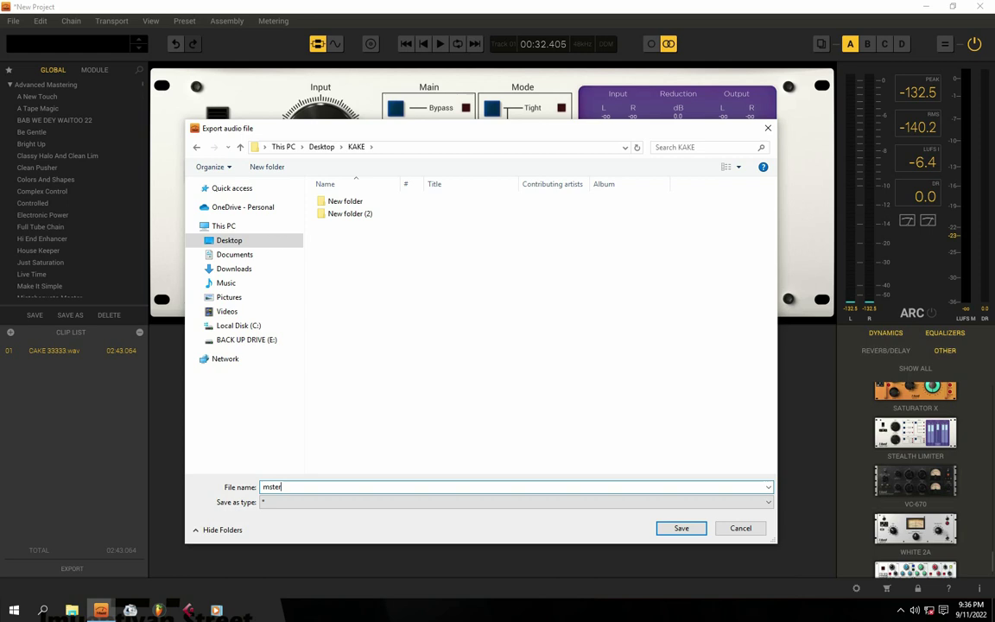
pyautogui.click(673, 527)
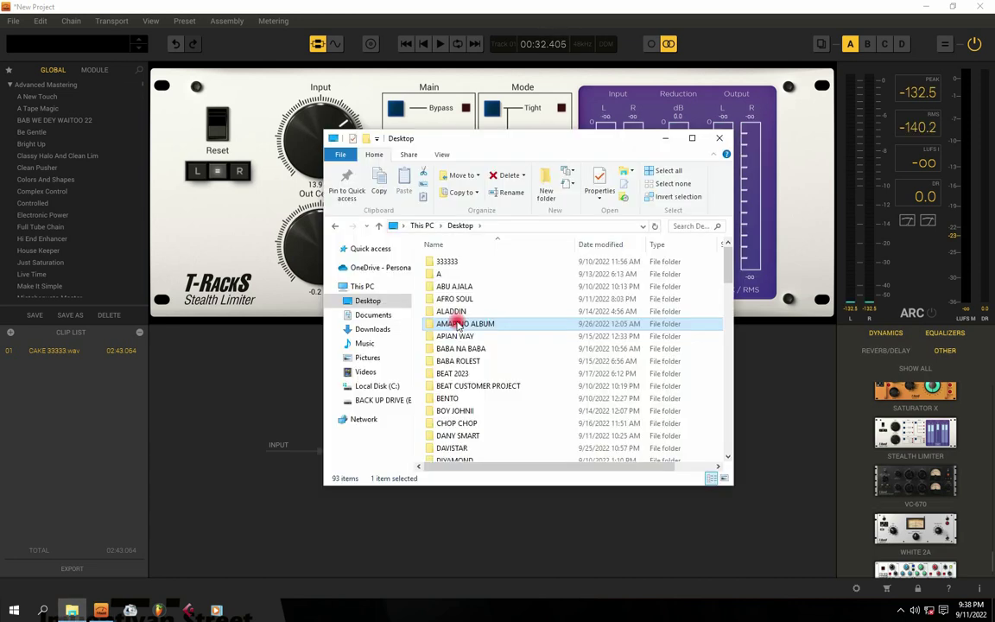
# - Switch to File Explorer, open the KAKE folder on the Desktop and play the exported mster file
pyautogui.scroll(-10, 462, 319)
pyautogui.click(449, 258)
pyautogui.doubleClick(449, 258)
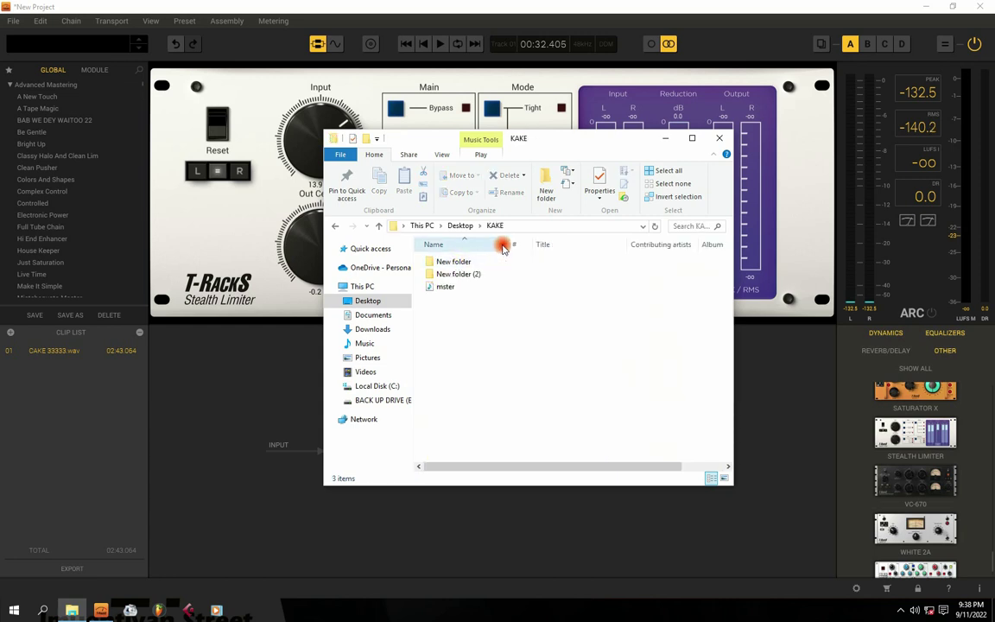
pyautogui.click(445, 288)
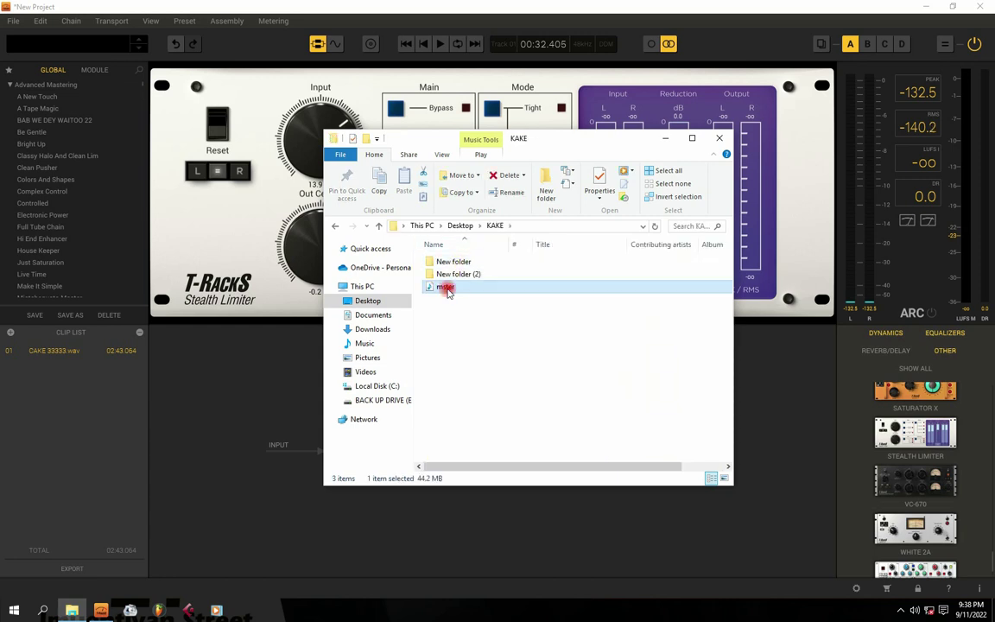
pyautogui.rightClick(440, 288)
pyautogui.moveTo(439, 289); pyautogui.dragTo(473, 296)
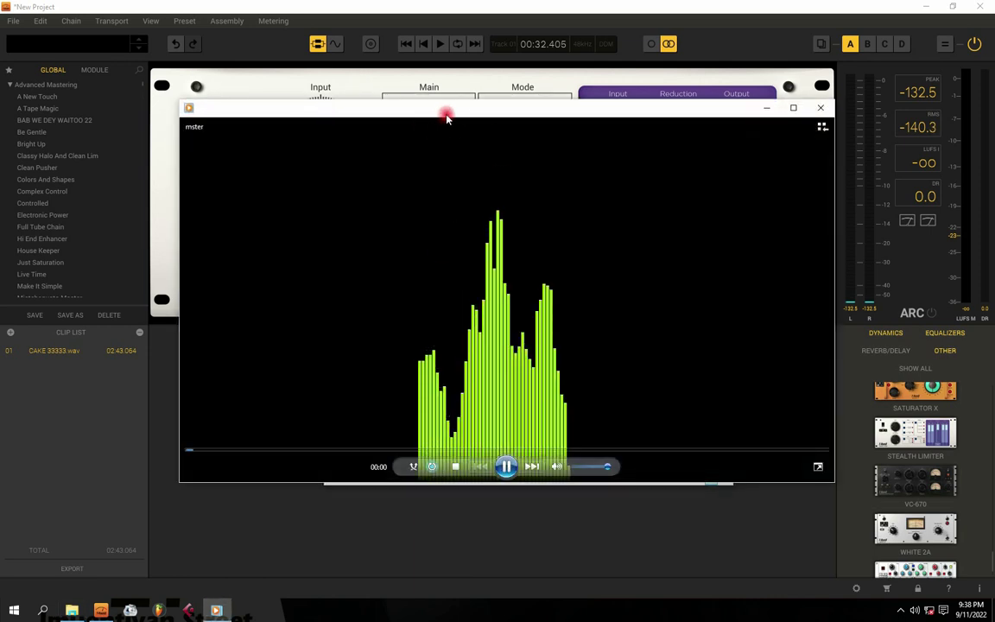
# - Listen to several sections of the exported master by jumping forward through its timeline
pyautogui.moveTo(444, 111); pyautogui.dragTo(413, 114)
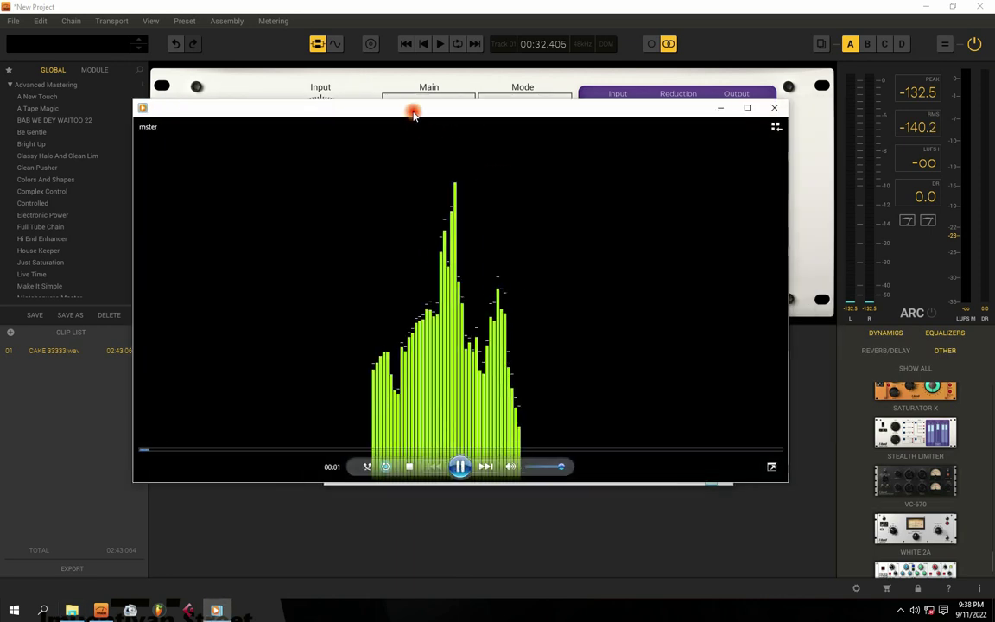
pyautogui.click(233, 450)
pyautogui.moveTo(471, 117); pyautogui.dragTo(499, 114)
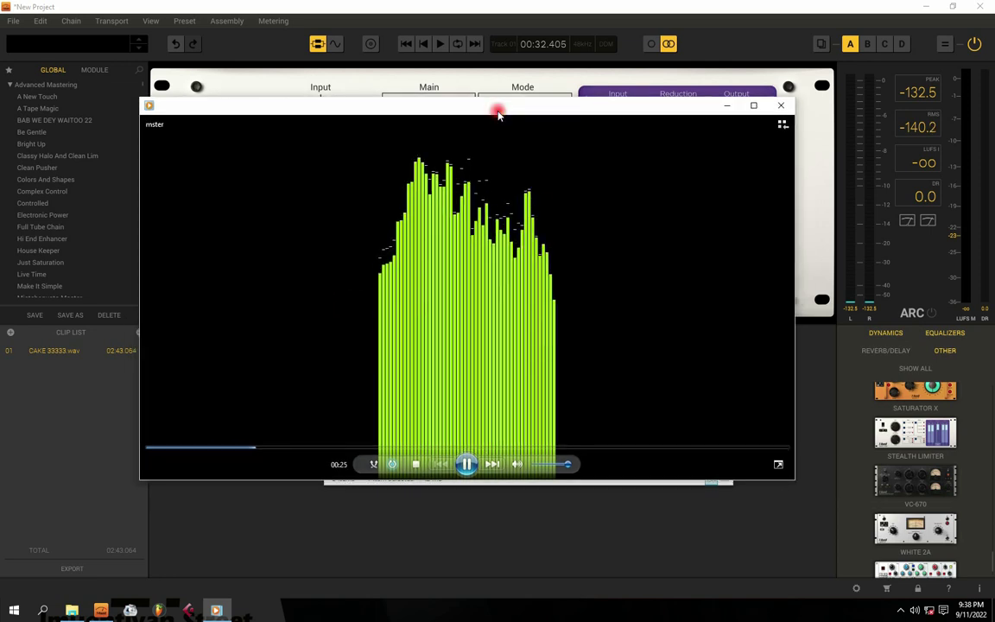
pyautogui.click(352, 452)
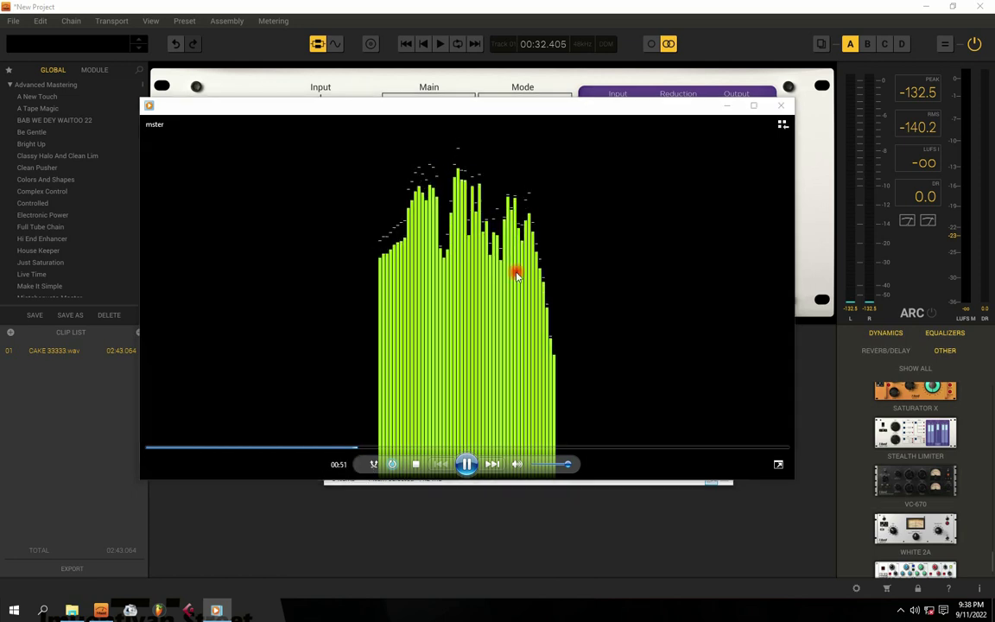
pyautogui.doubleClick(516, 272)
pyautogui.doubleClick(561, 278)
pyautogui.moveTo(521, 113)
pyautogui.mouseDown()
pyautogui.moveTo(533, 97)
pyautogui.moveTo(529, 109)
pyautogui.mouseUp()
pyautogui.click(434, 443)
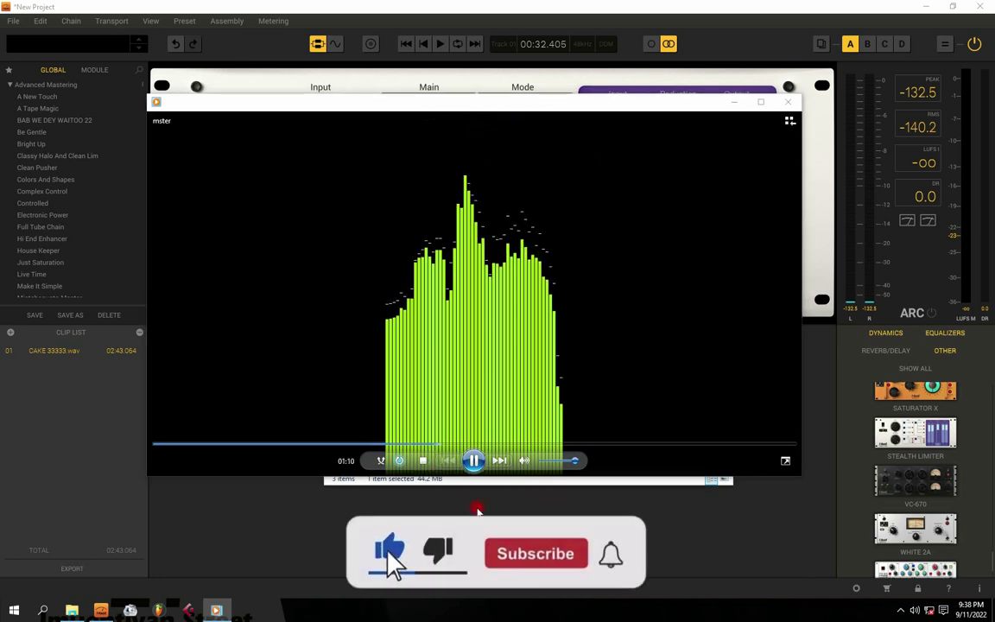
# - Pause the exported master and arrange the KAKE folder window in front of the media player
pyautogui.click(474, 460)
pyautogui.moveTo(455, 105); pyautogui.dragTo(510, 185)
pyautogui.moveTo(531, 142); pyautogui.dragTo(484, 129)
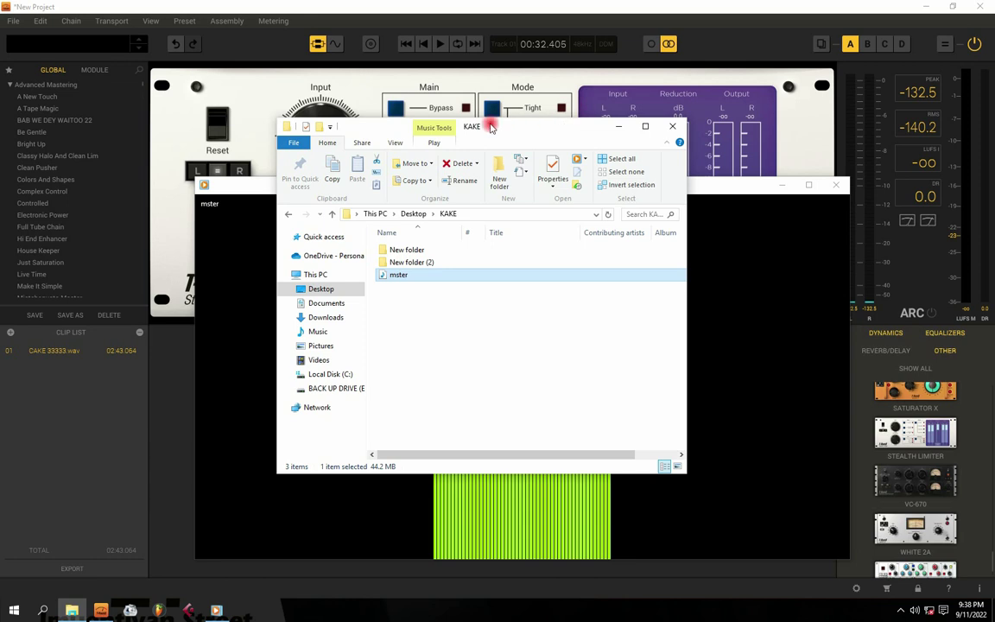